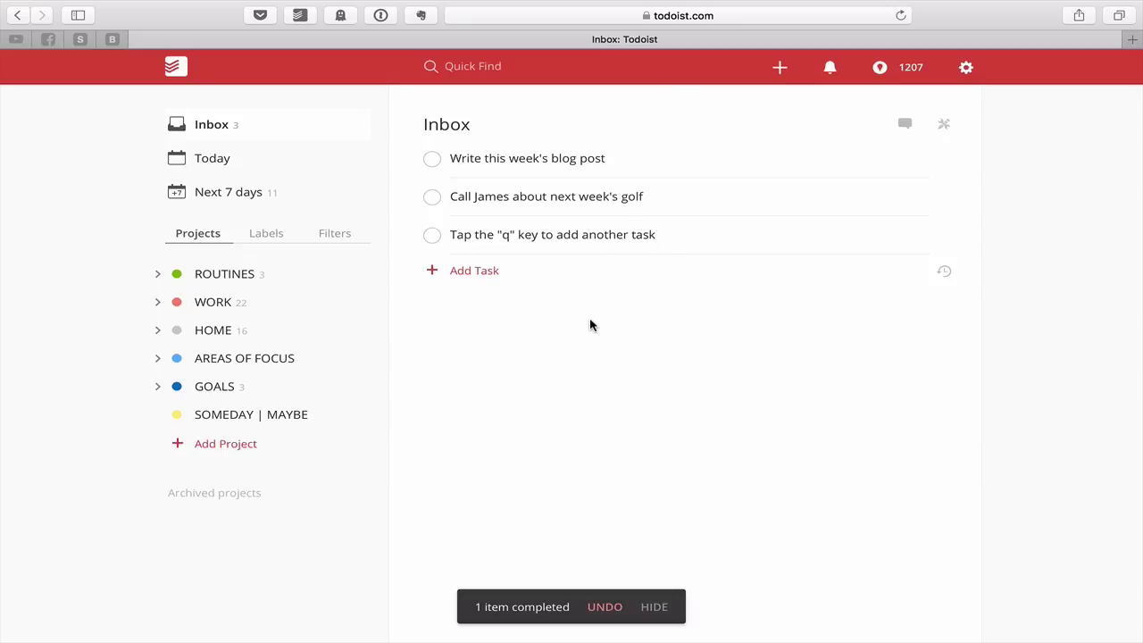
# Open Todoist's quick add task box from the Inbox
pyautogui.press('q')
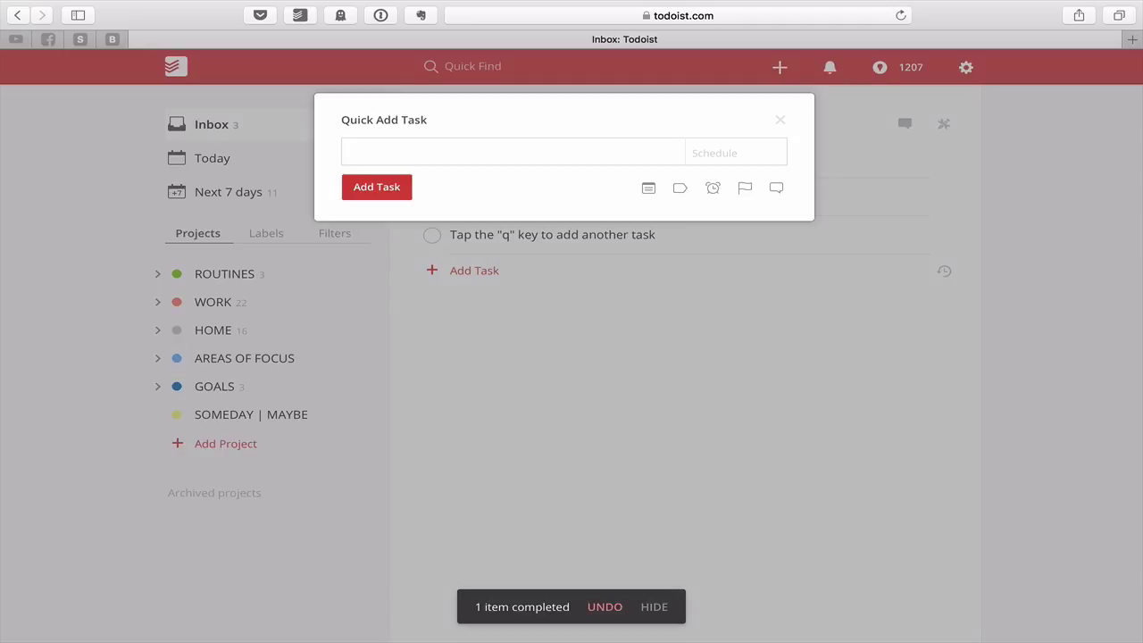
# Add and complete 'Add a new task' in the Inbox, then expand ROUTINES
pyautogui.write('Add a new task')
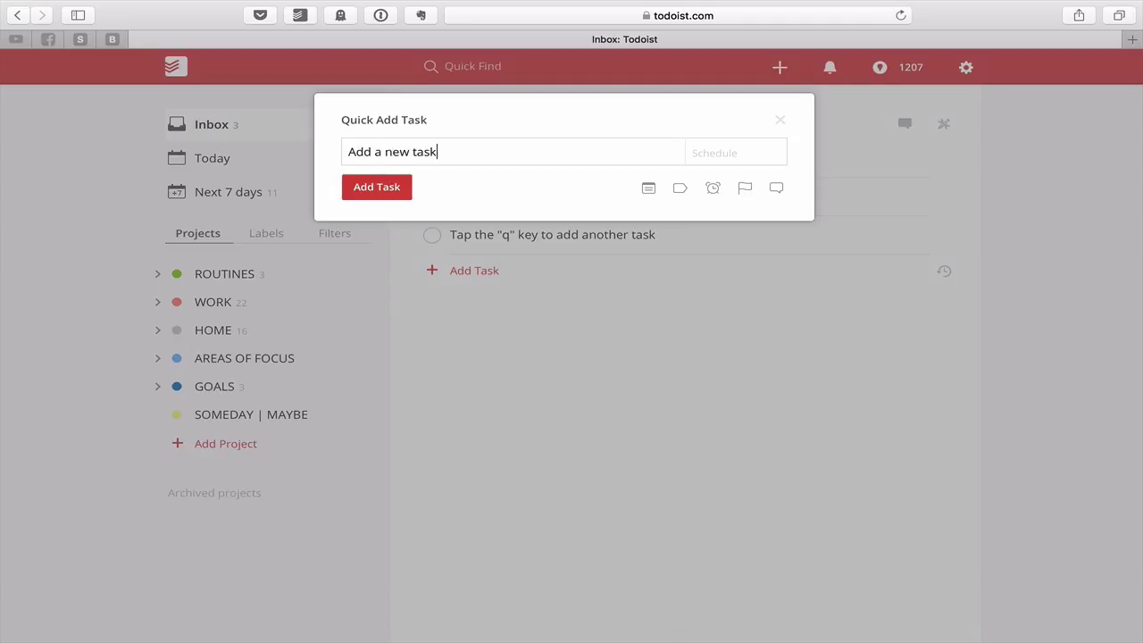
pyautogui.click(378, 189)
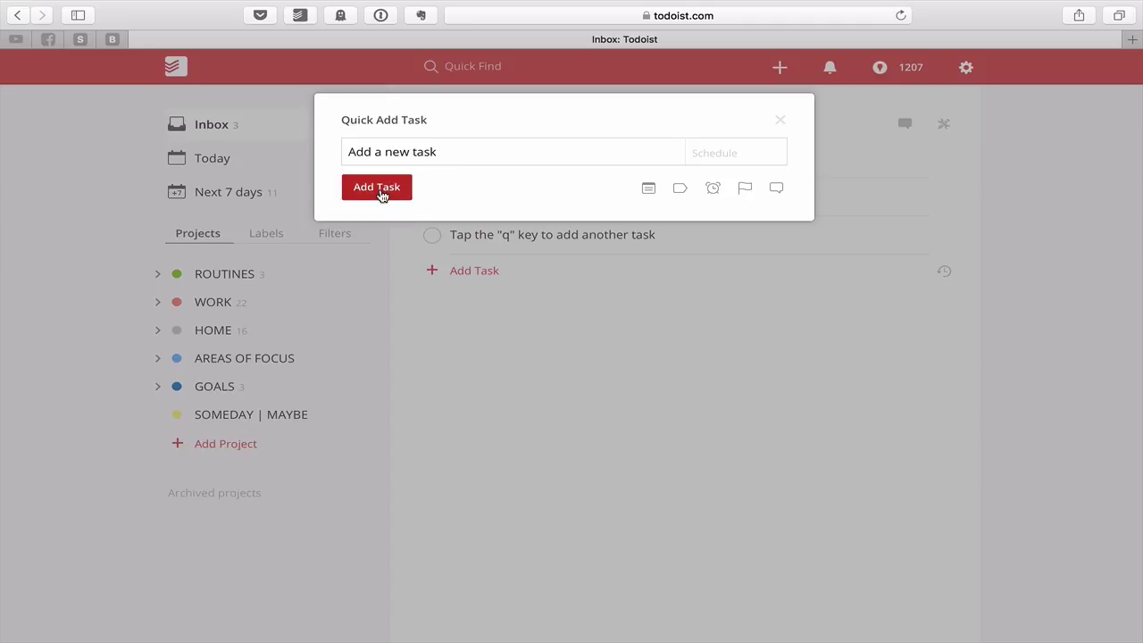
pyautogui.click(432, 276)
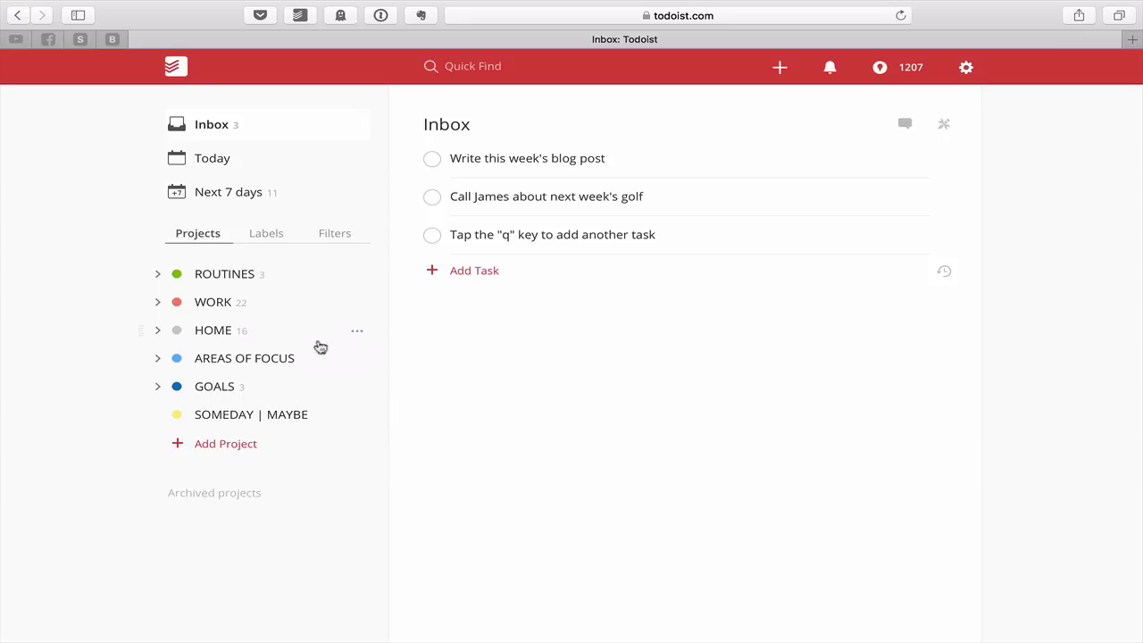
pyautogui.click(158, 275)
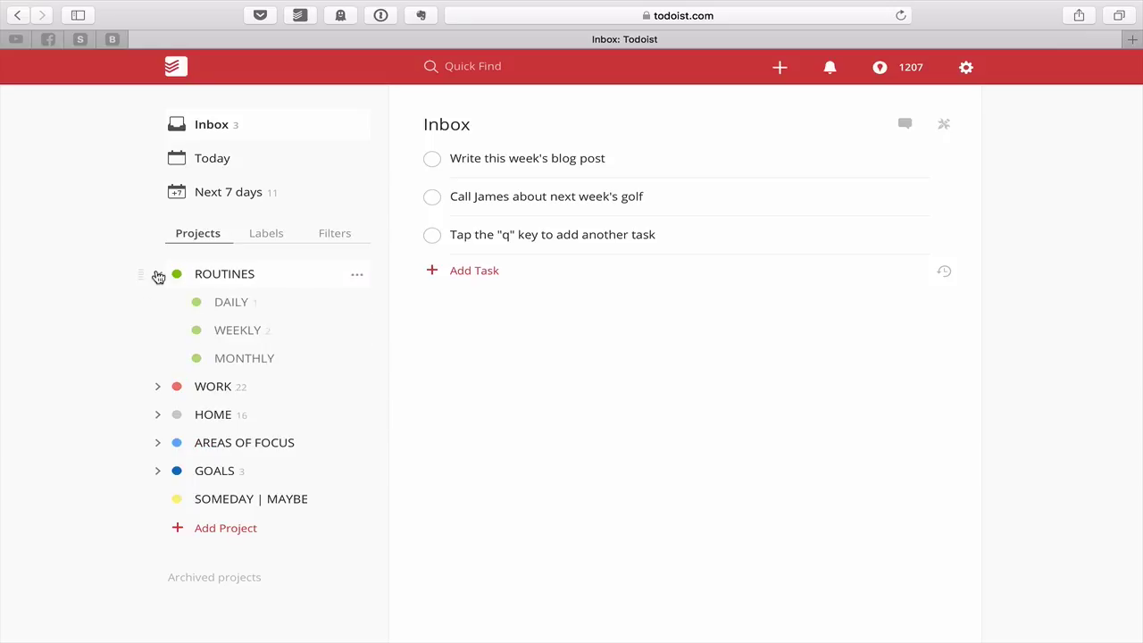
# In DAILY, quick-add 'This a new task' and immediately mark it complete
pyautogui.click(238, 305)
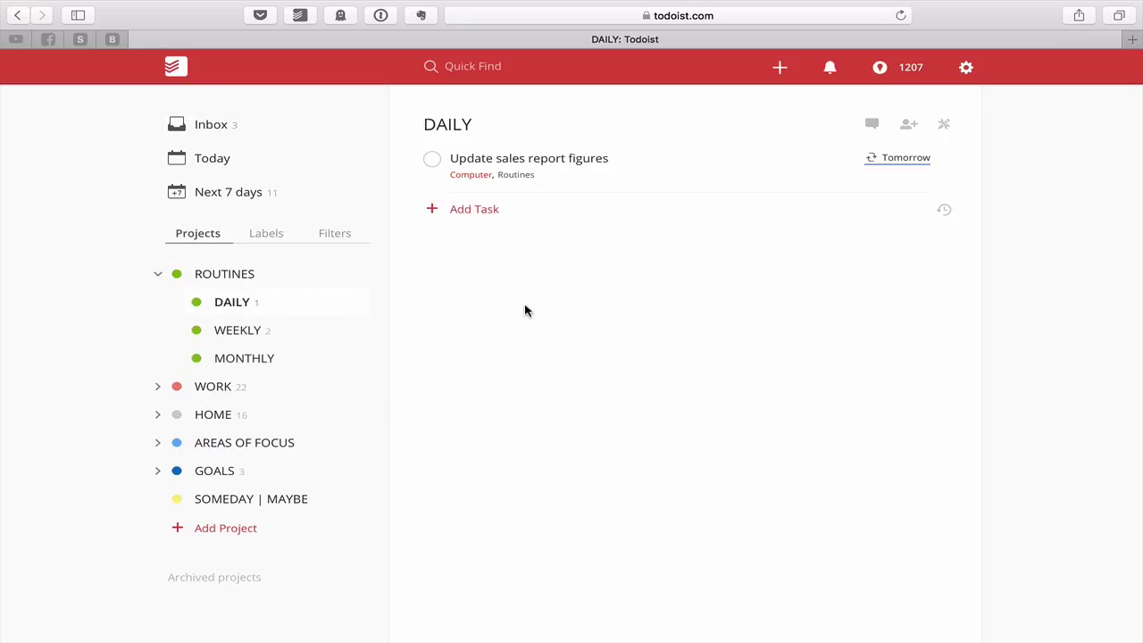
pyautogui.write('qT')
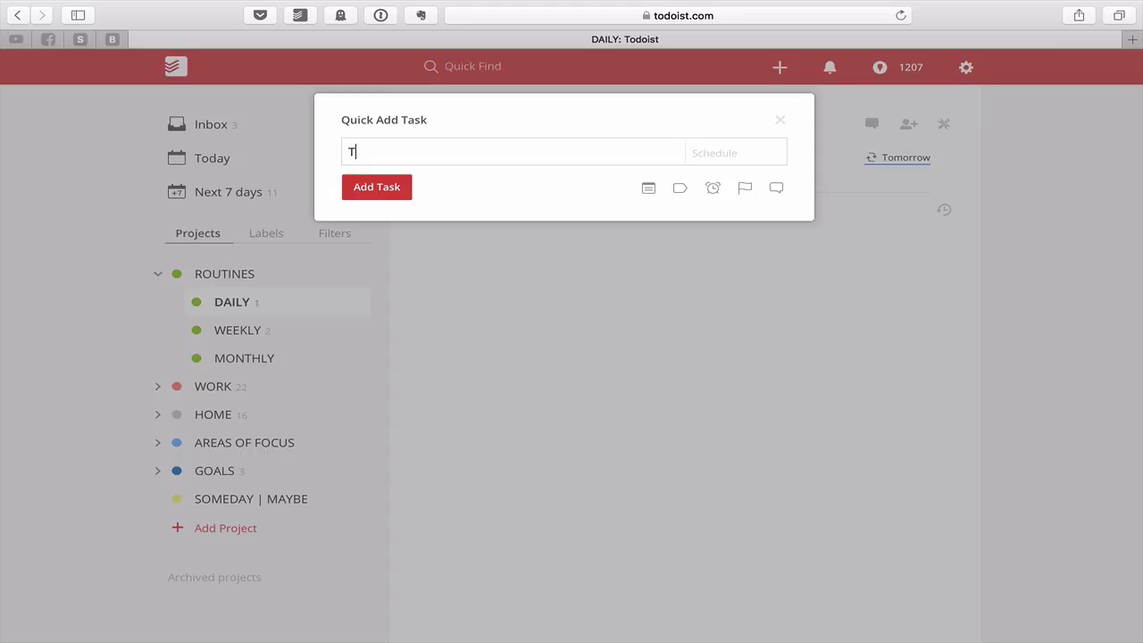
pyautogui.write('his a new task')
pyautogui.press('Return')
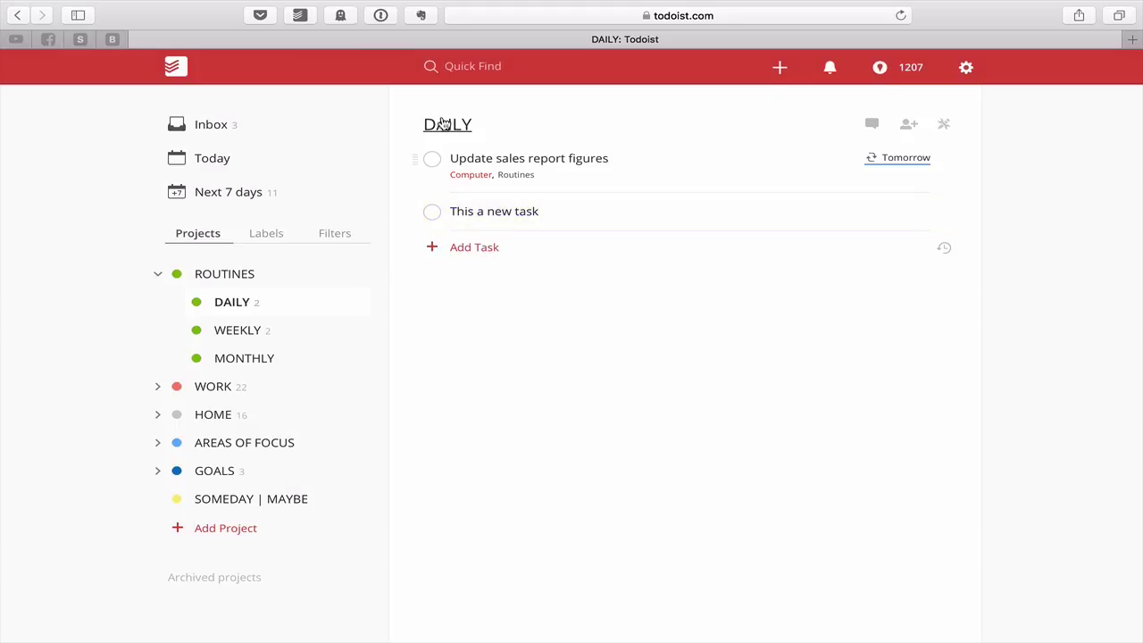
pyautogui.click(434, 219)
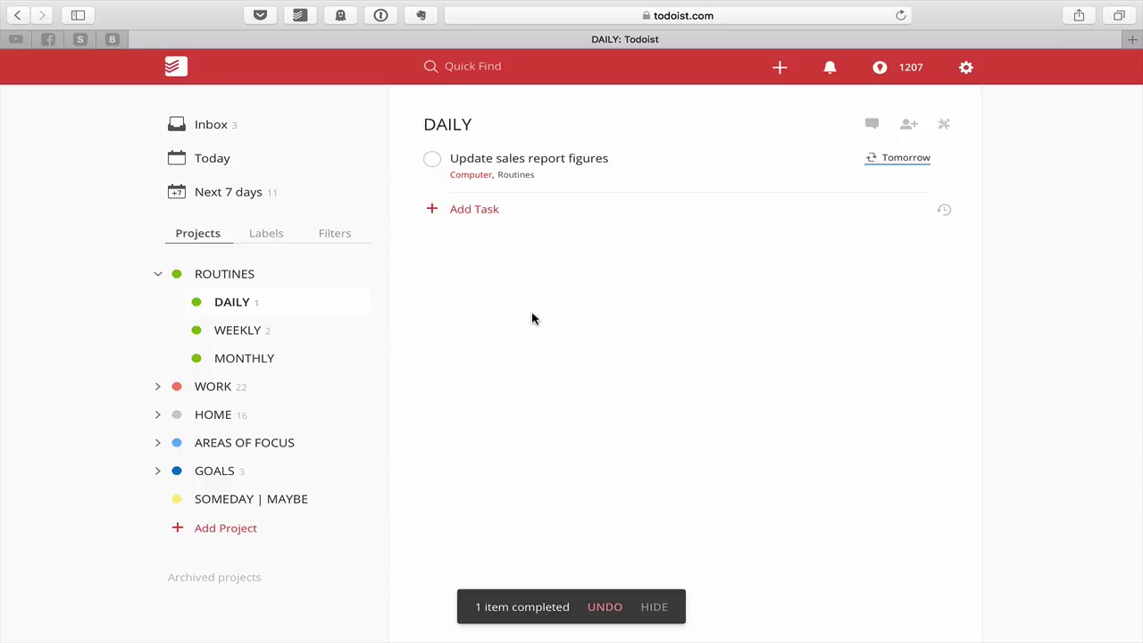
# Back in the Inbox, start quick-adding 'This is a new task' with the Sales_team label
pyautogui.click(222, 134)
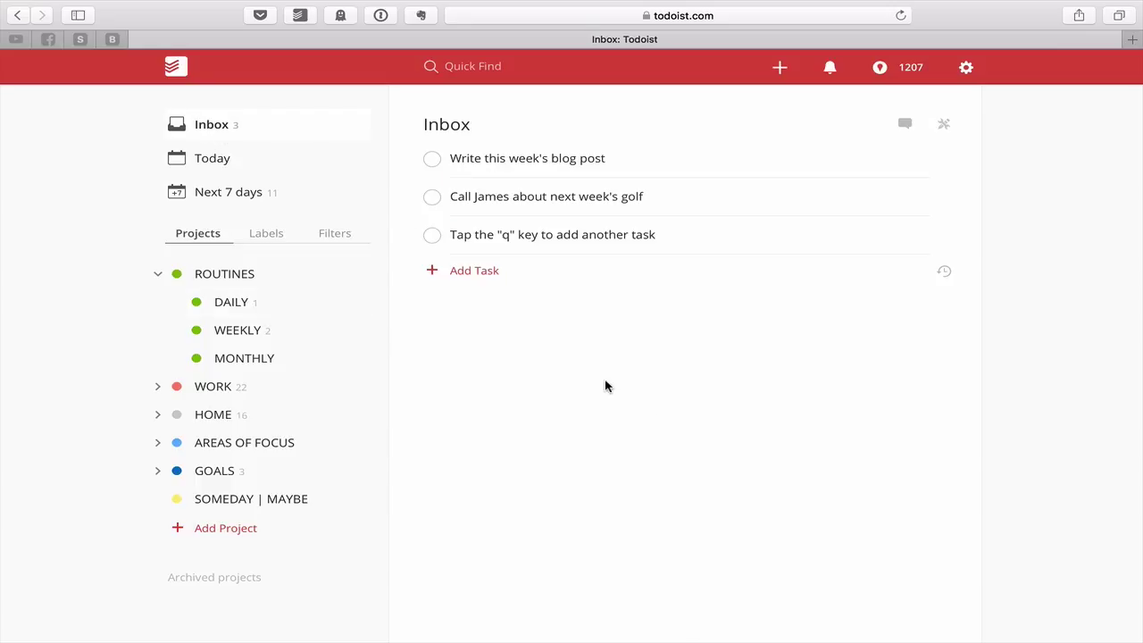
pyautogui.press('q')
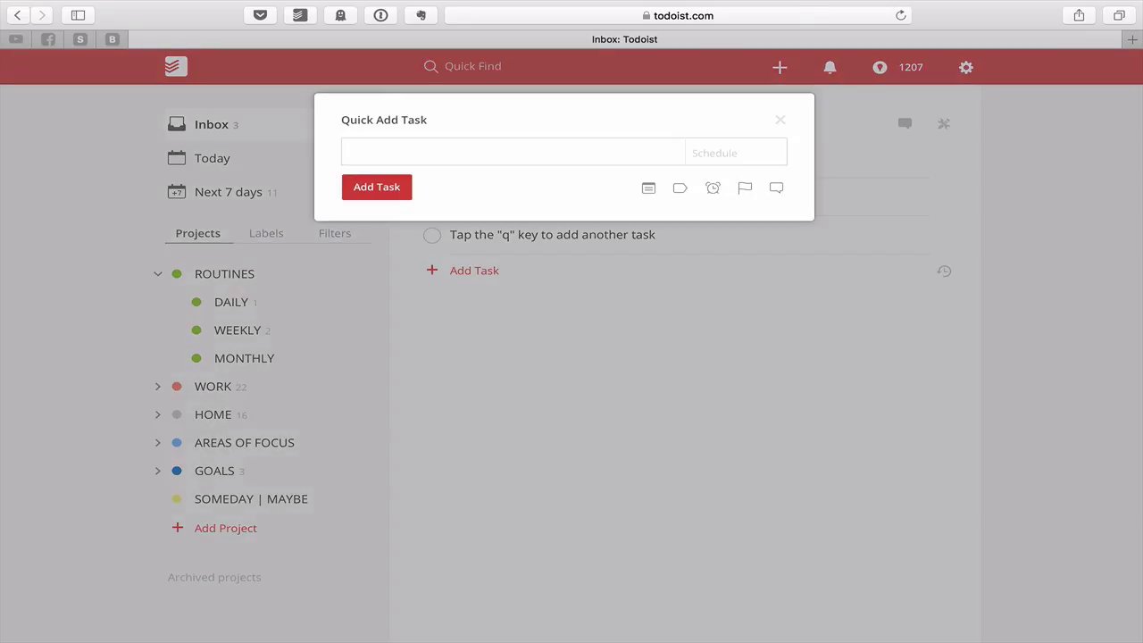
pyautogui.write('This is a new task @')
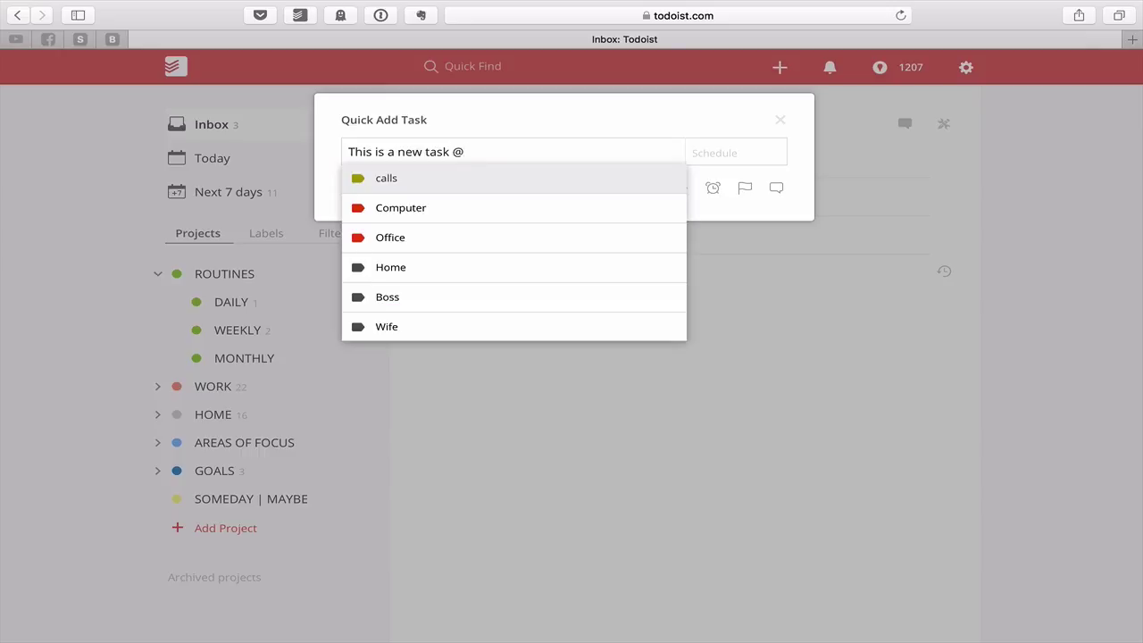
pyautogui.scroll(-3, 441, 286)
pyautogui.scroll(-3, 441, 286)
pyautogui.scroll(5, 441, 286)
pyautogui.scroll(-5, 442, 286)
pyautogui.scroll(4, 441, 286)
pyautogui.scroll(1, 443, 287)
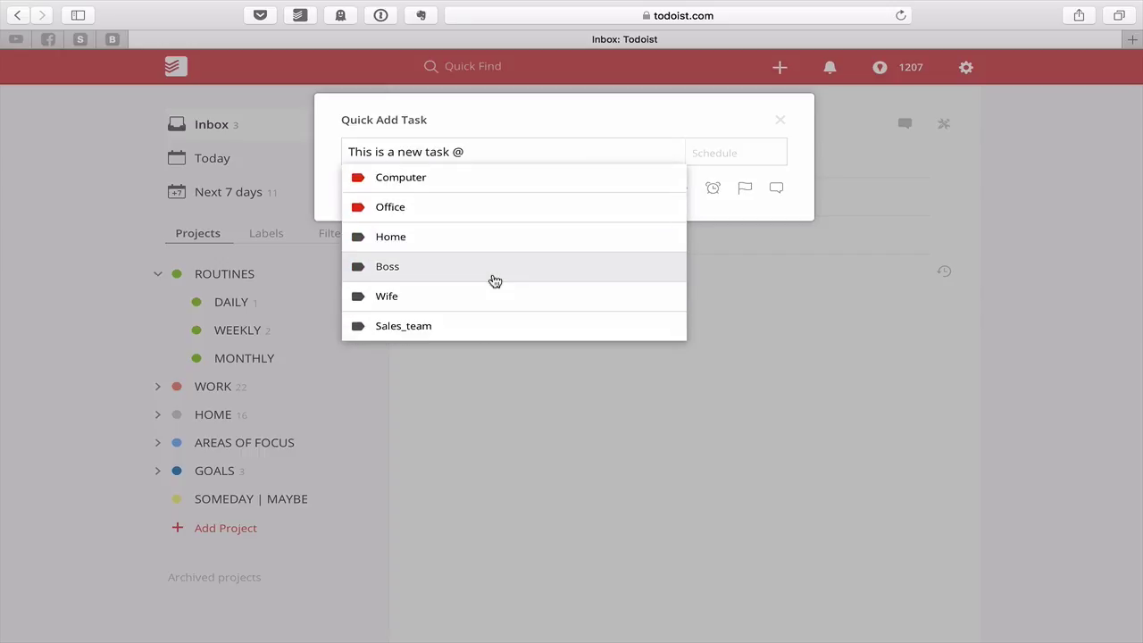
pyautogui.write('s')
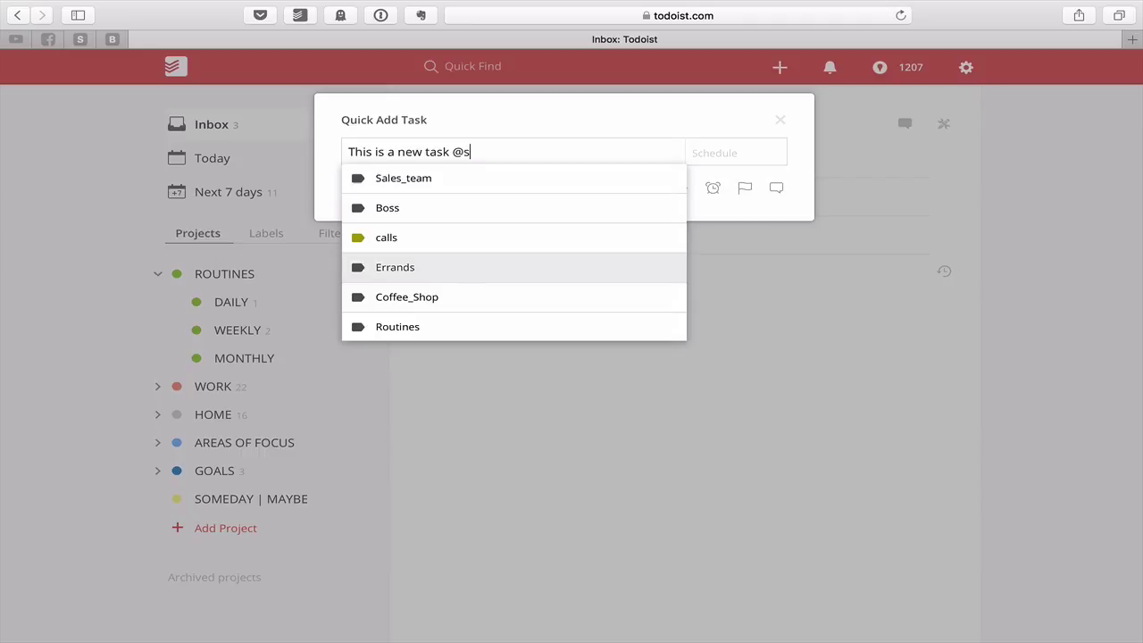
pyautogui.click(416, 182)
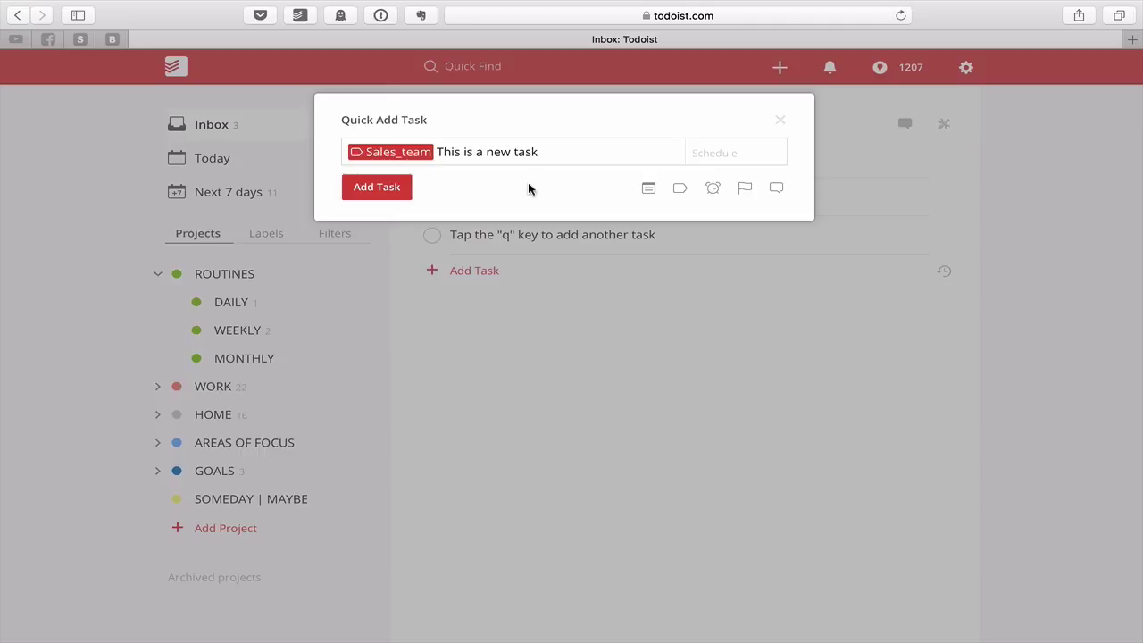
# Assign the task to MONTHLY with priority 1 and a Monday due date, then save it
pyautogui.write('#')
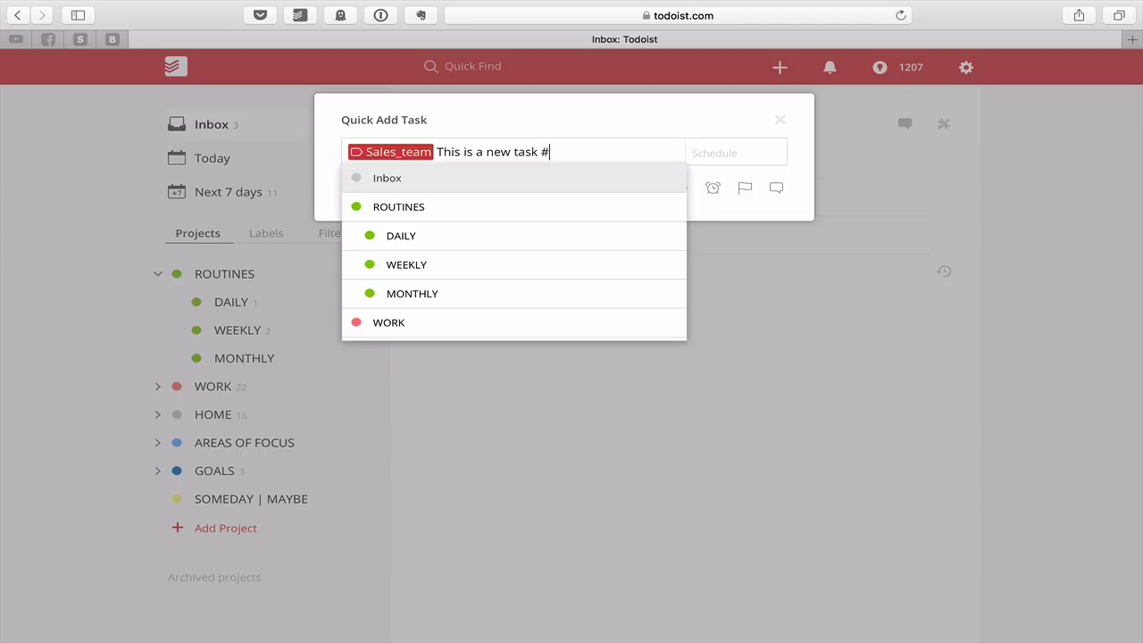
pyautogui.write('M')
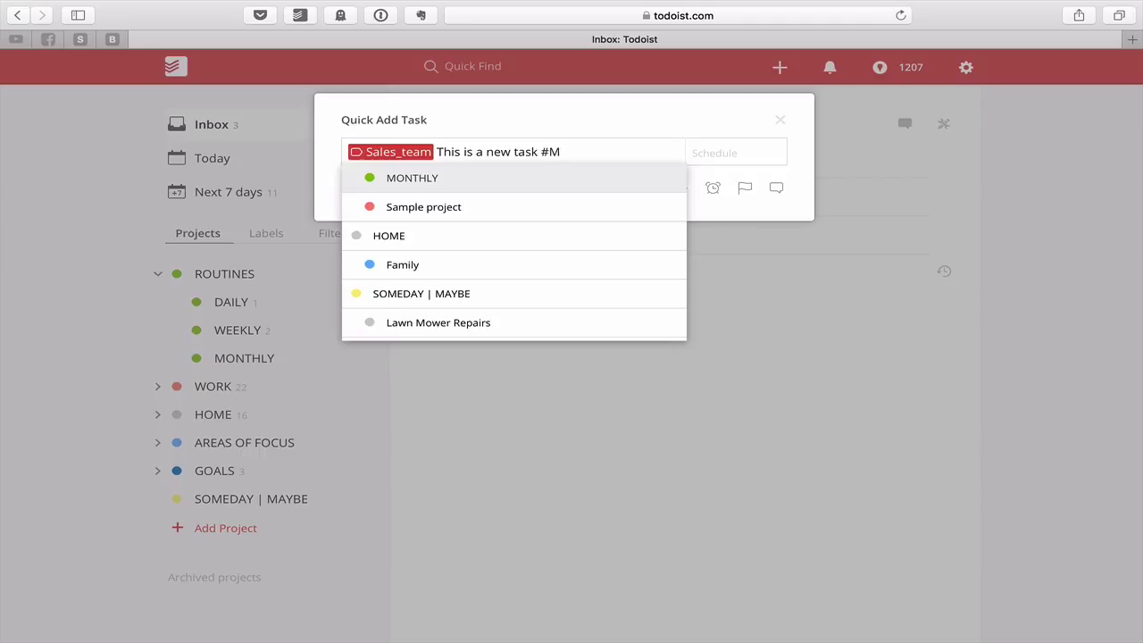
pyautogui.press('Return')
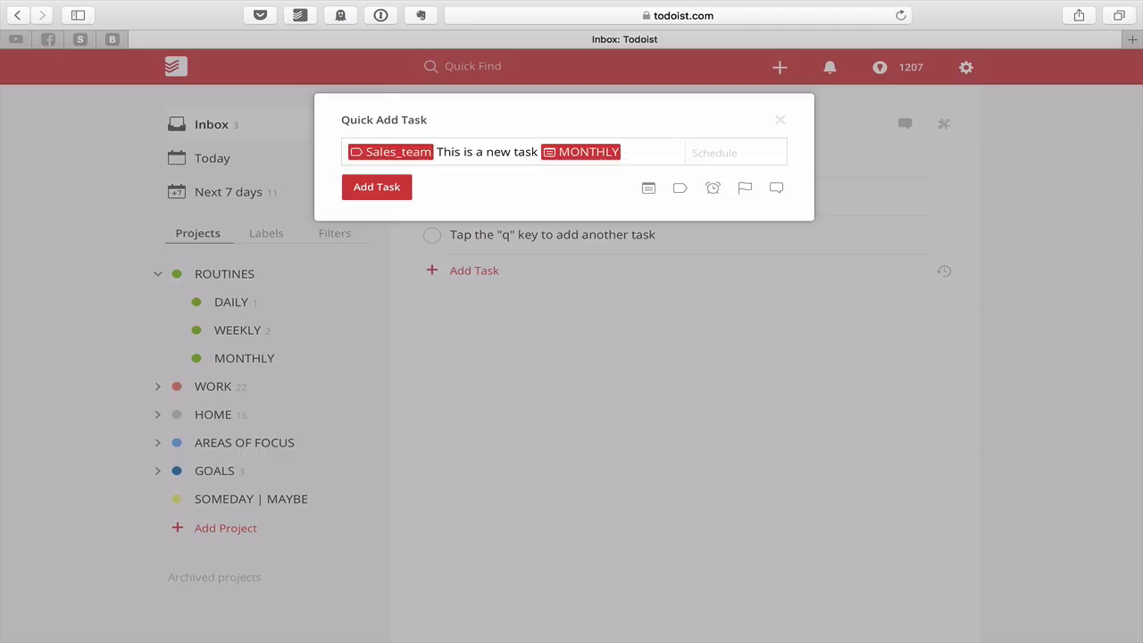
pyautogui.write('p1')
pyautogui.write('Monday')
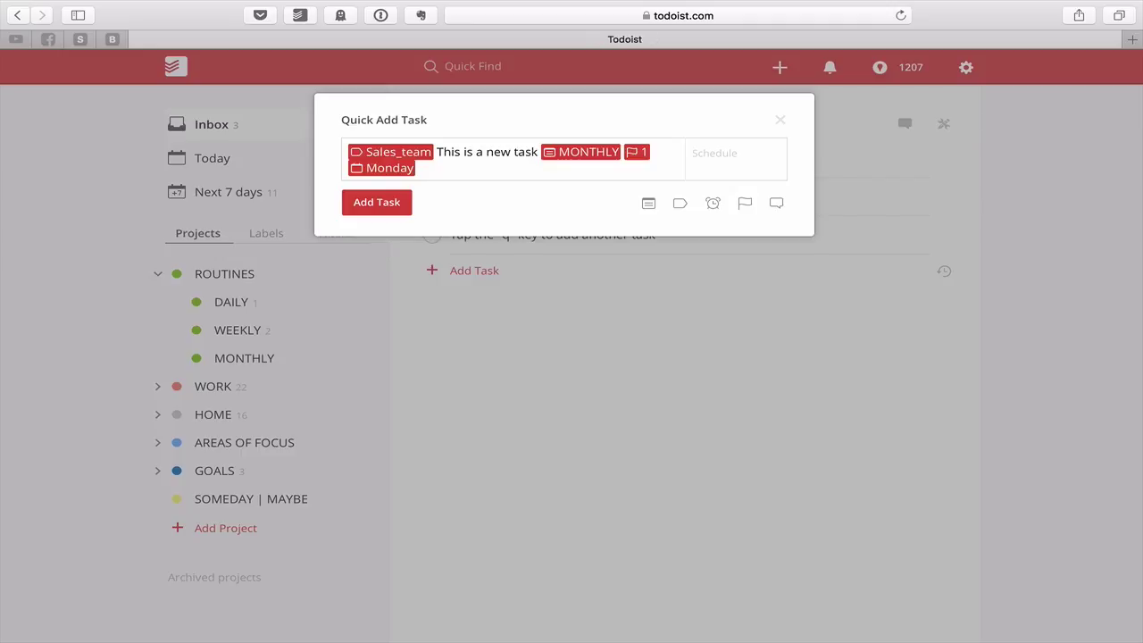
pyautogui.press('Return')
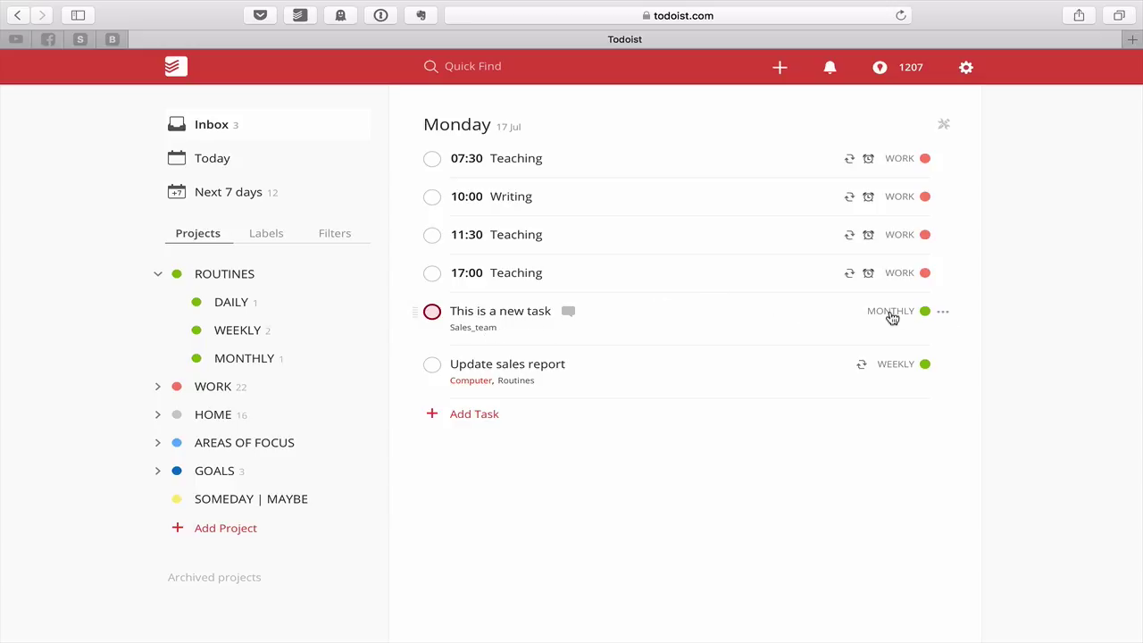
# Complete 'This is a new task' in MONTHLY, then switch to the Evernote desktop space
pyautogui.click(247, 370)
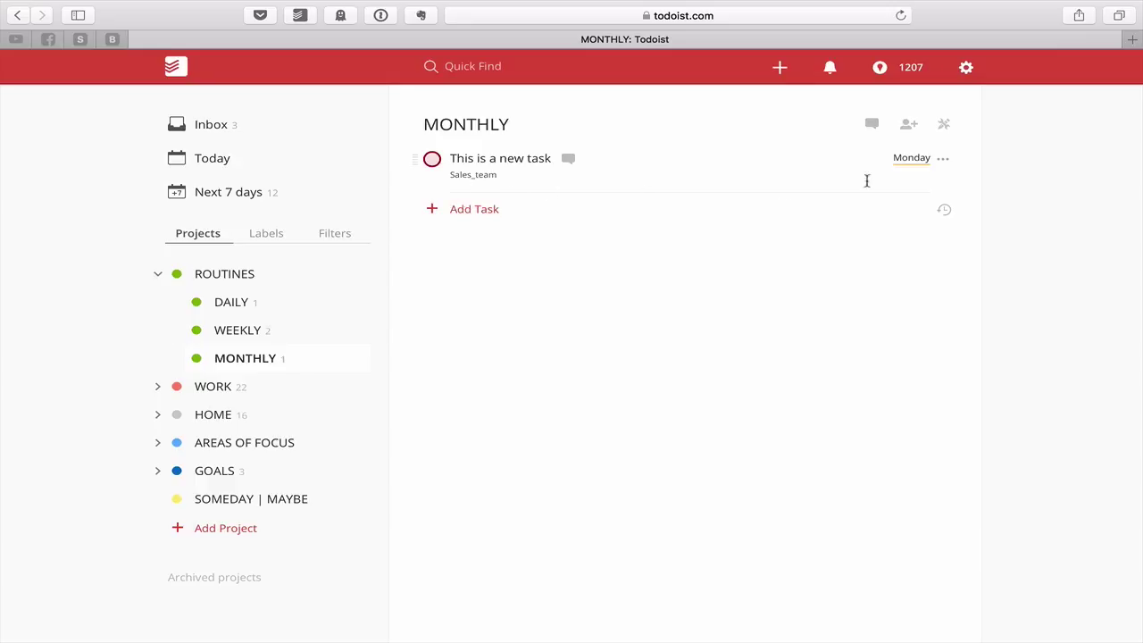
pyautogui.click(432, 161)
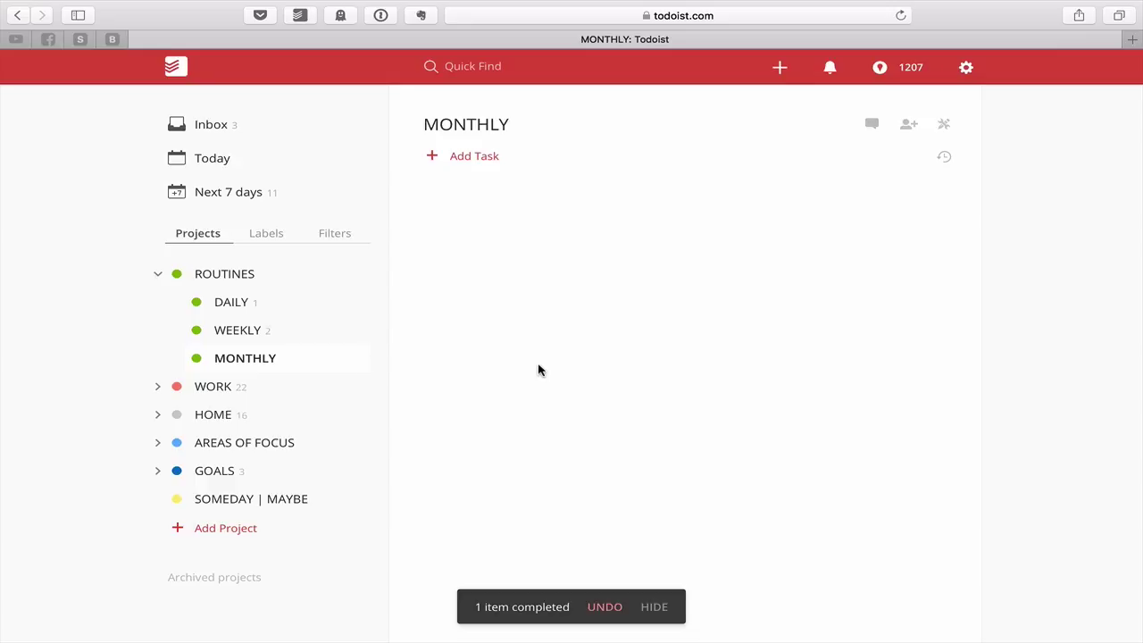
pyautogui.hotkey('ctrl', 'Right')
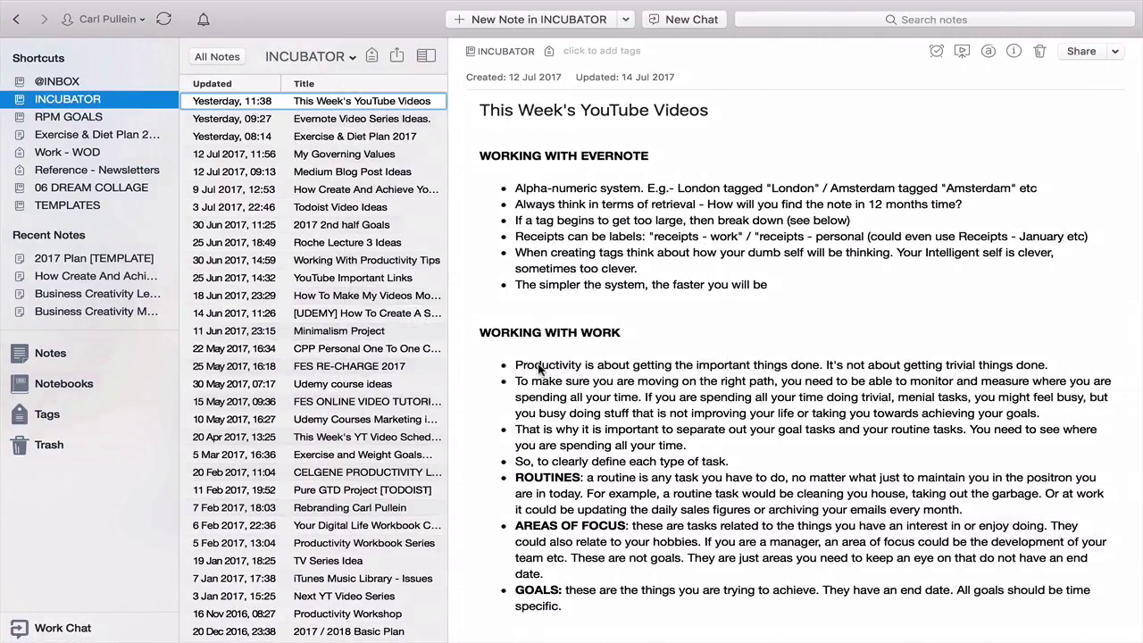
# Switch desktop spaces back to Todoist's empty MONTHLY project
pyautogui.hotkey('ctrl', 'Left')
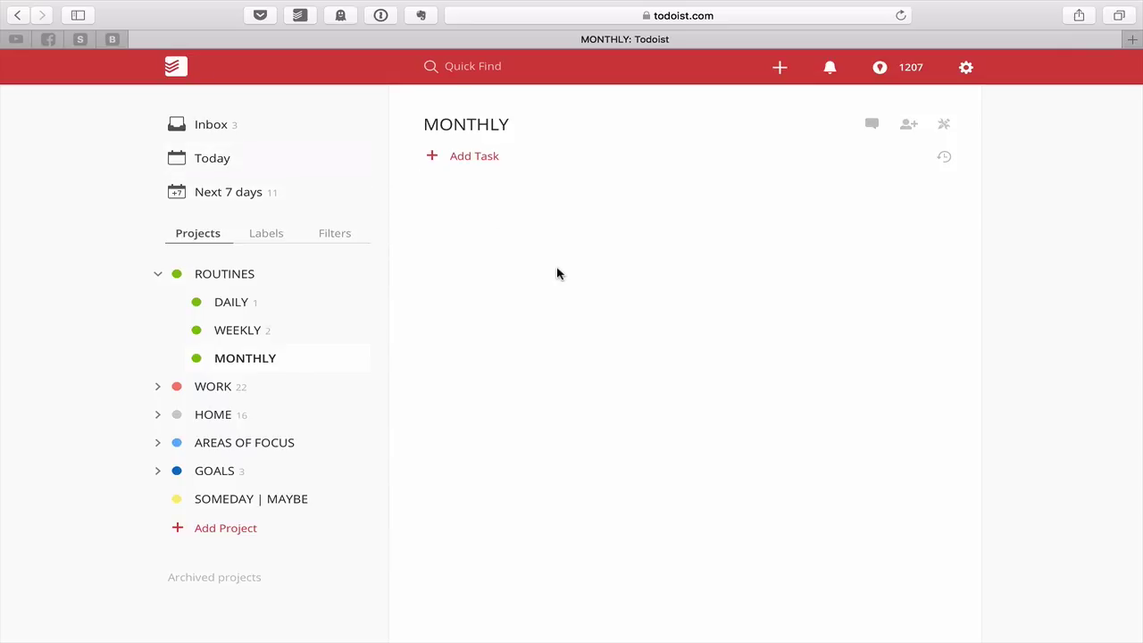
# Bring up Todoist's blank quick add task box over the empty MONTHLY project
pyautogui.moveTo(370, 13)
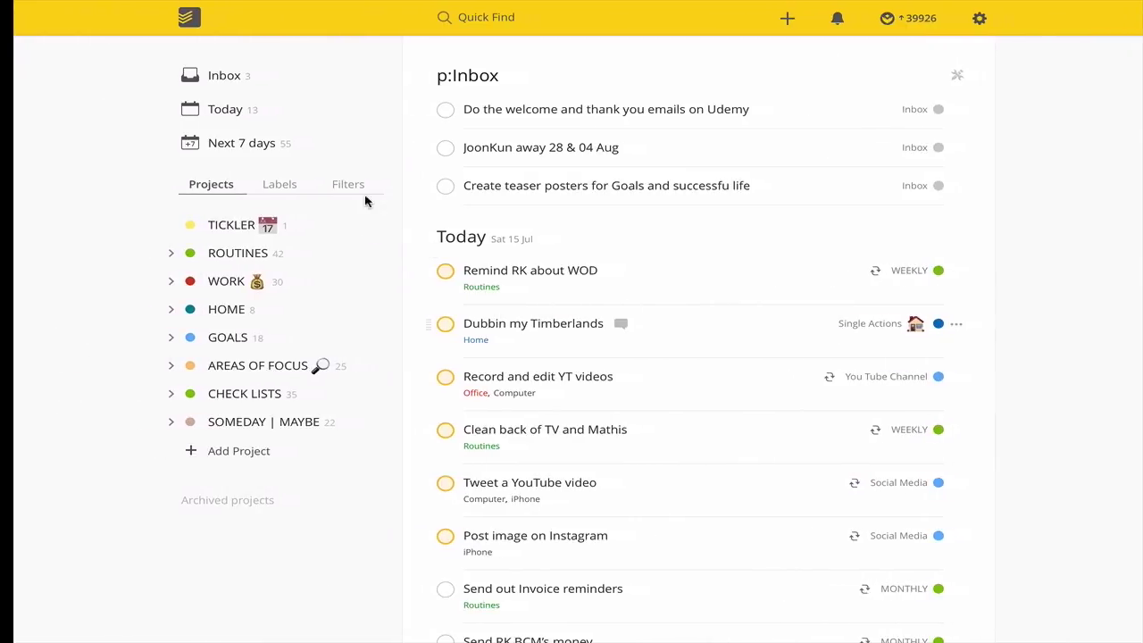
pyautogui.click(206, 89)
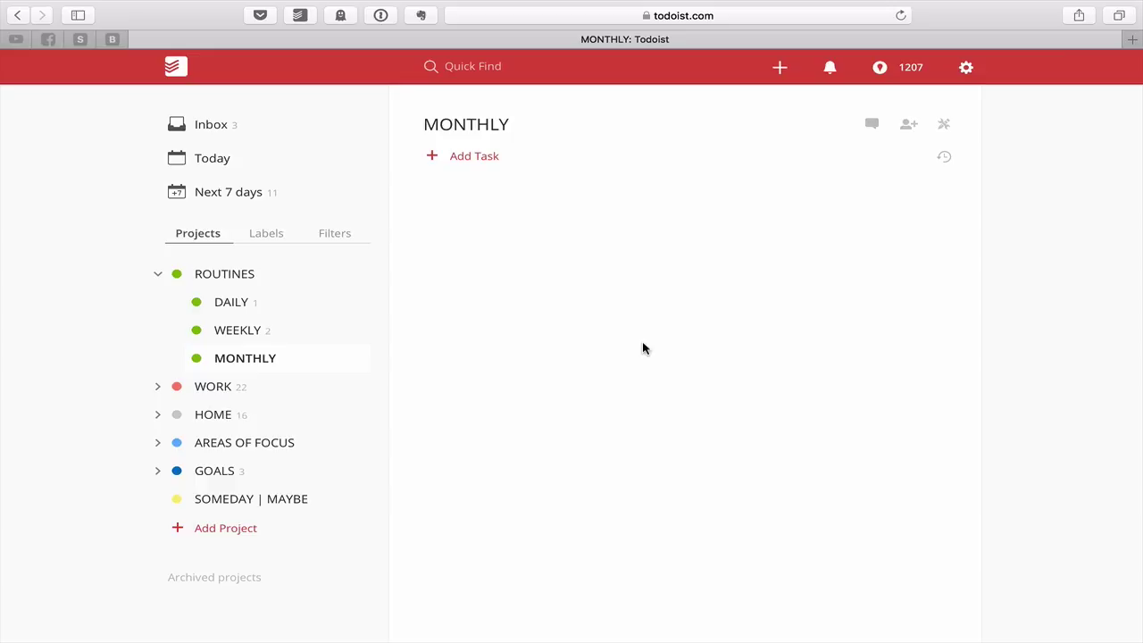
# Enter 'This is a new task', deleting the typed @, # and p1 tokens so nothing attaches
pyautogui.write('q')
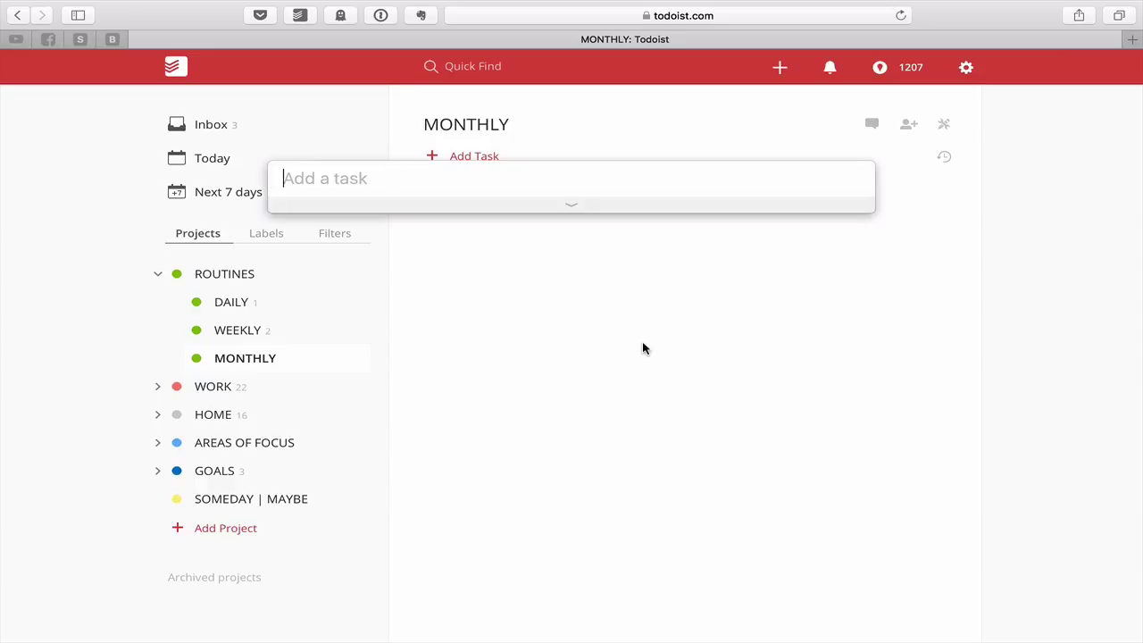
pyautogui.write('This is a ')
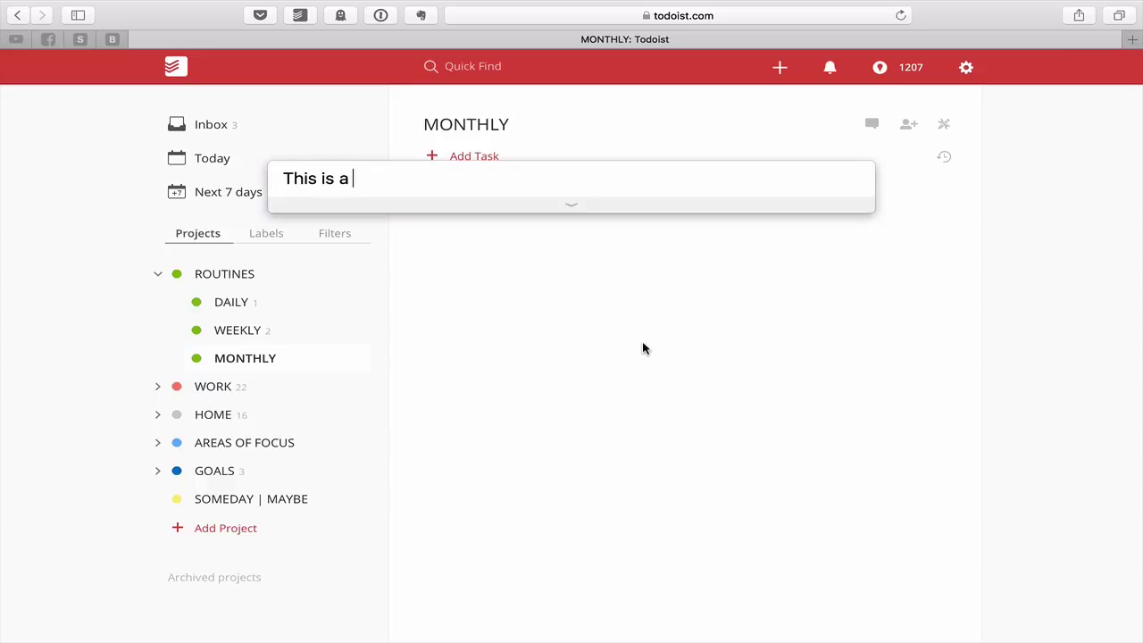
pyautogui.write('new task @')
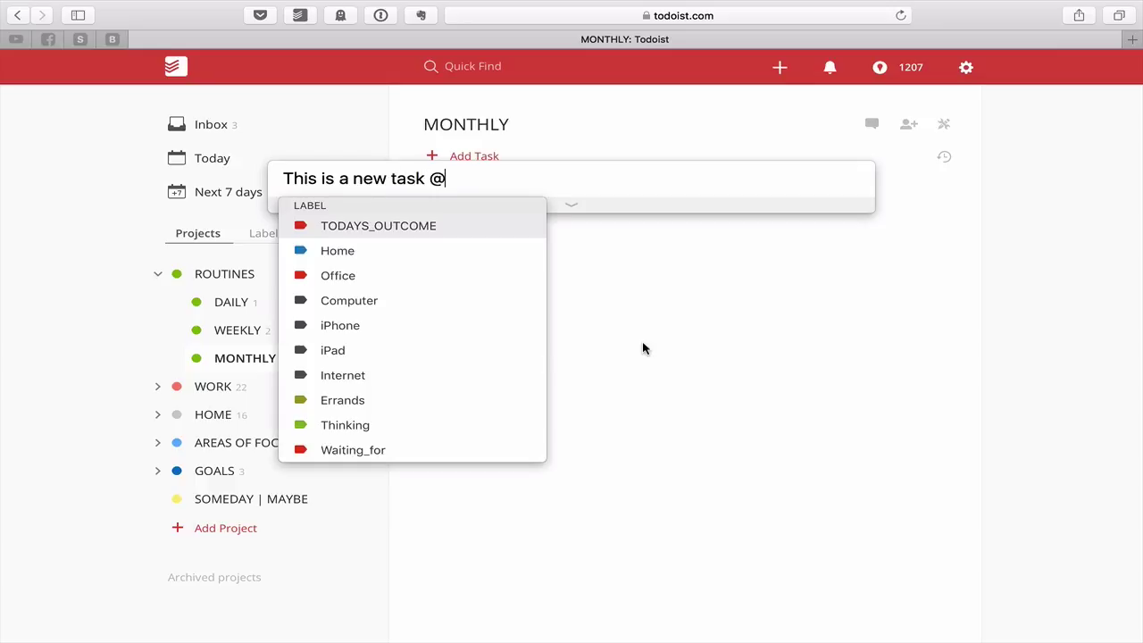
pyautogui.press('BackSpace')
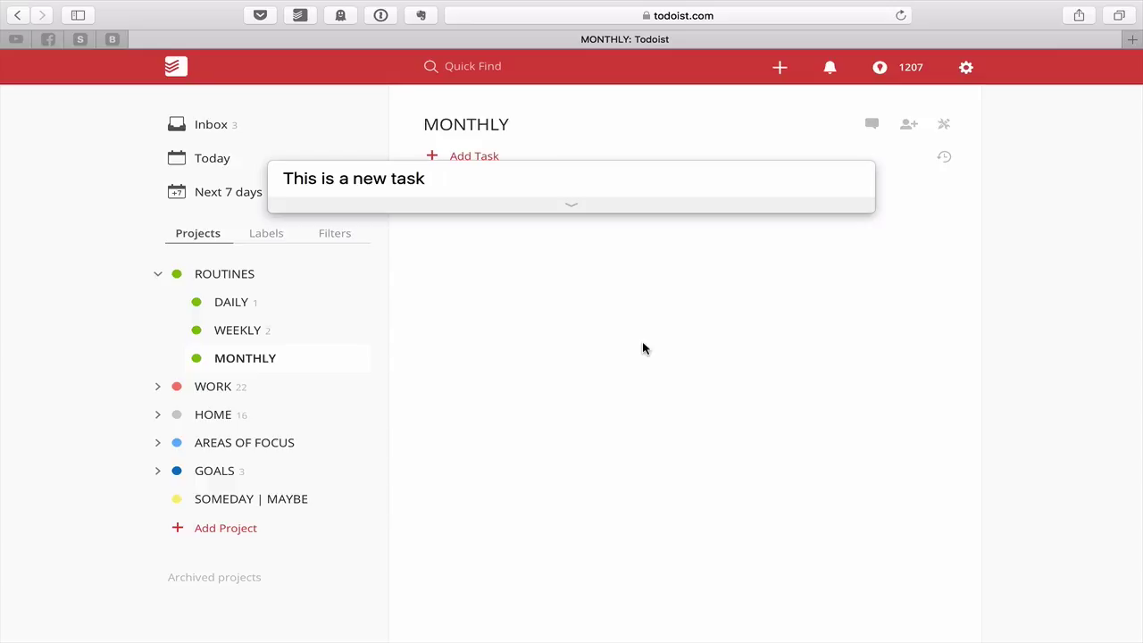
pyautogui.write('#')
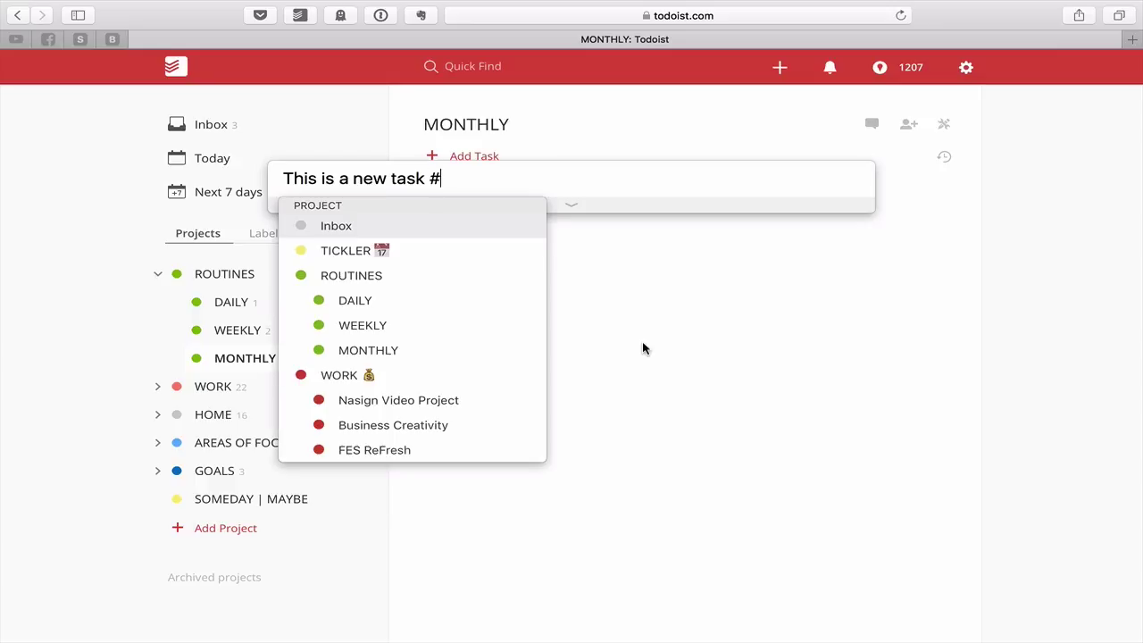
pyautogui.press('BackSpace')
pyautogui.write('p1')
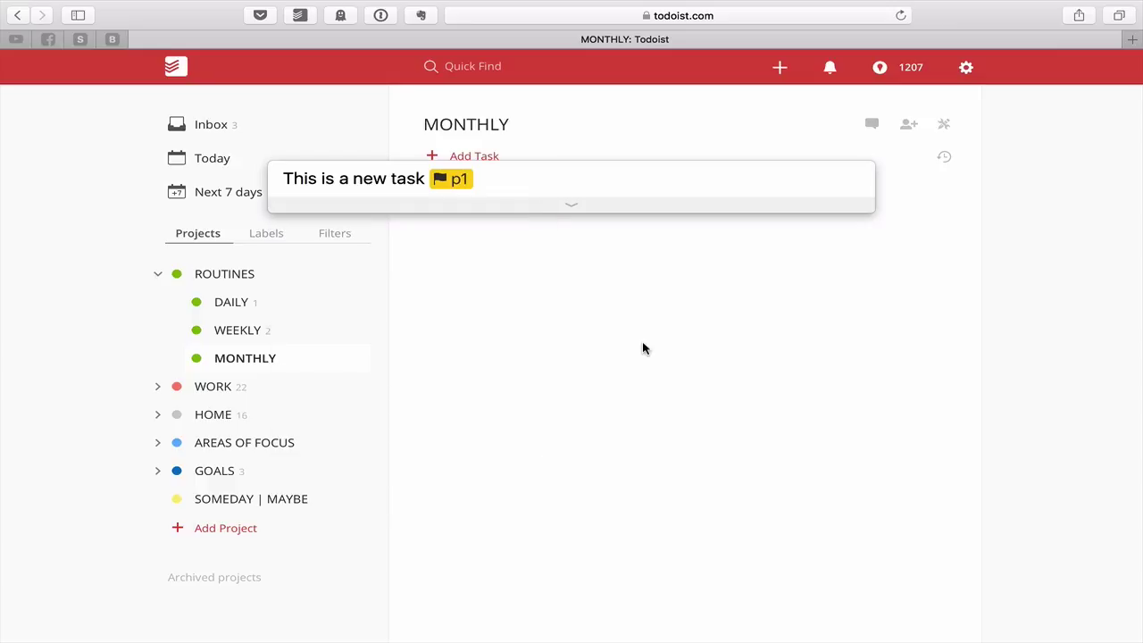
pyautogui.press('BackSpace')
pyautogui.press('BackSpace')
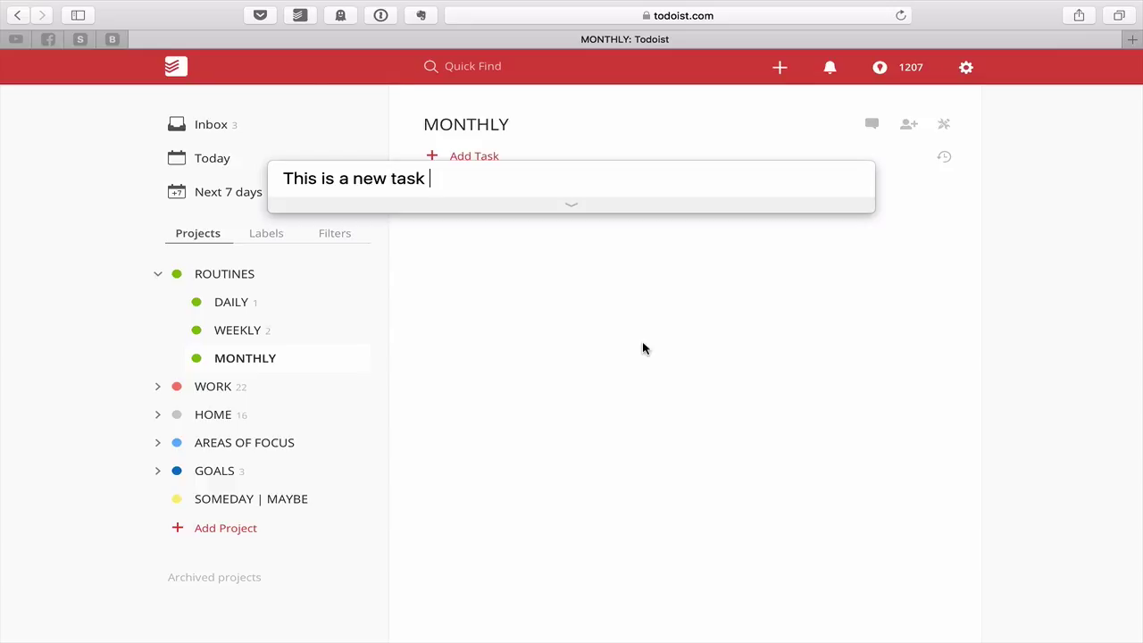
pyautogui.press('Escape')
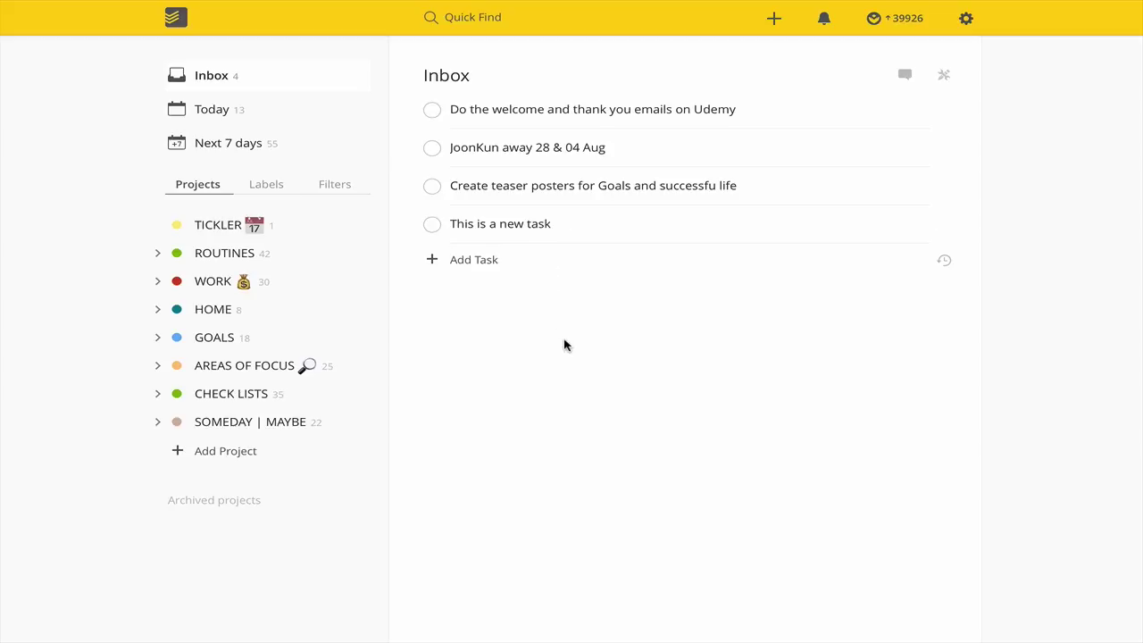
# Check the desktop app's Preferences Shortcuts tab showing Quick Add Task as ^A, then close it
pyautogui.click(79, 10)
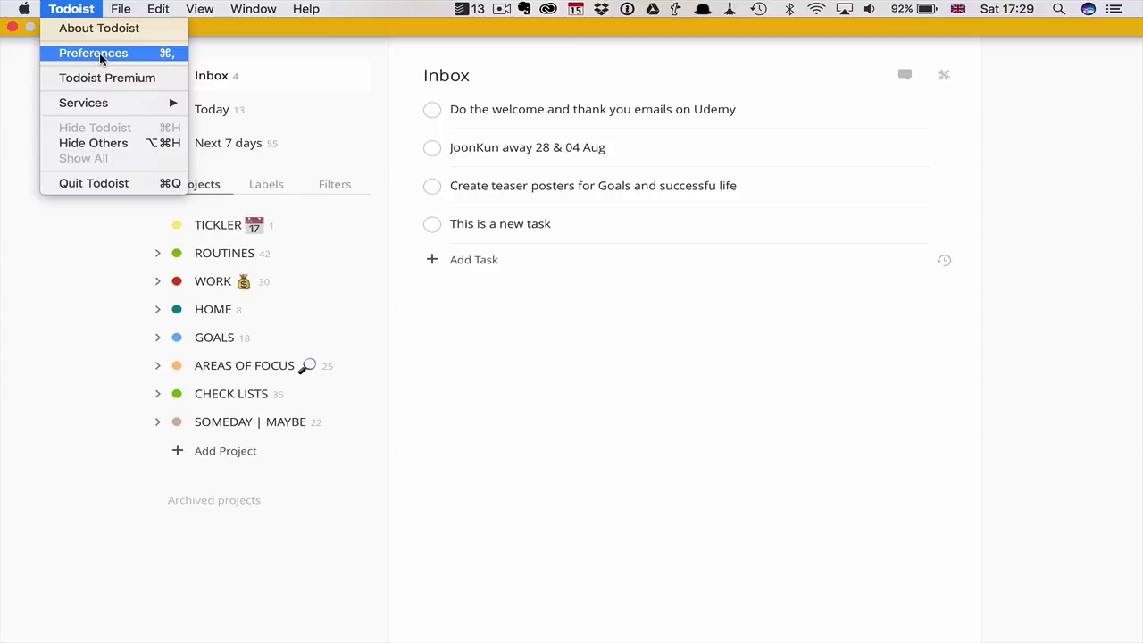
pyautogui.click(92, 52)
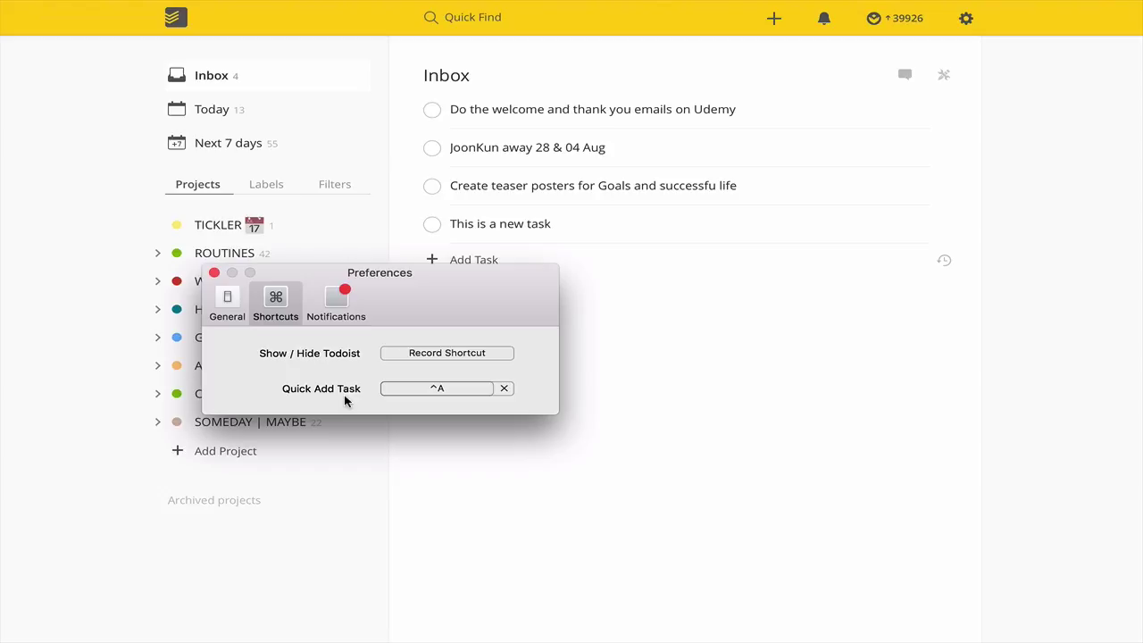
pyautogui.click(214, 272)
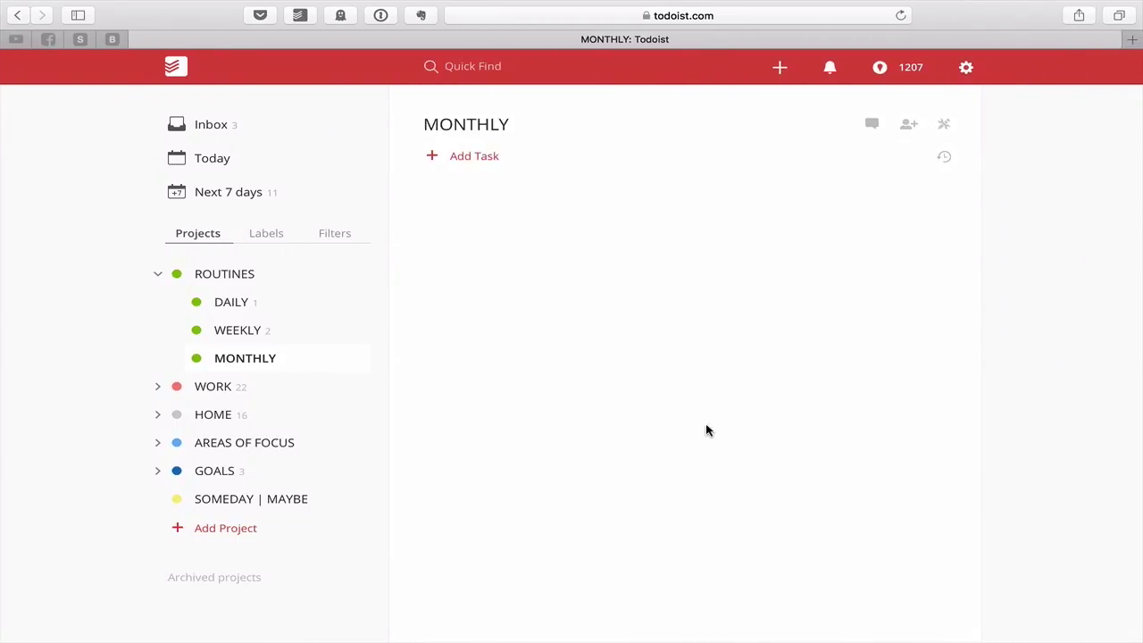
# Collapse ROUTINES and add 'This is a task Do this' to the Inbox, due Monday
pyautogui.click(158, 275)
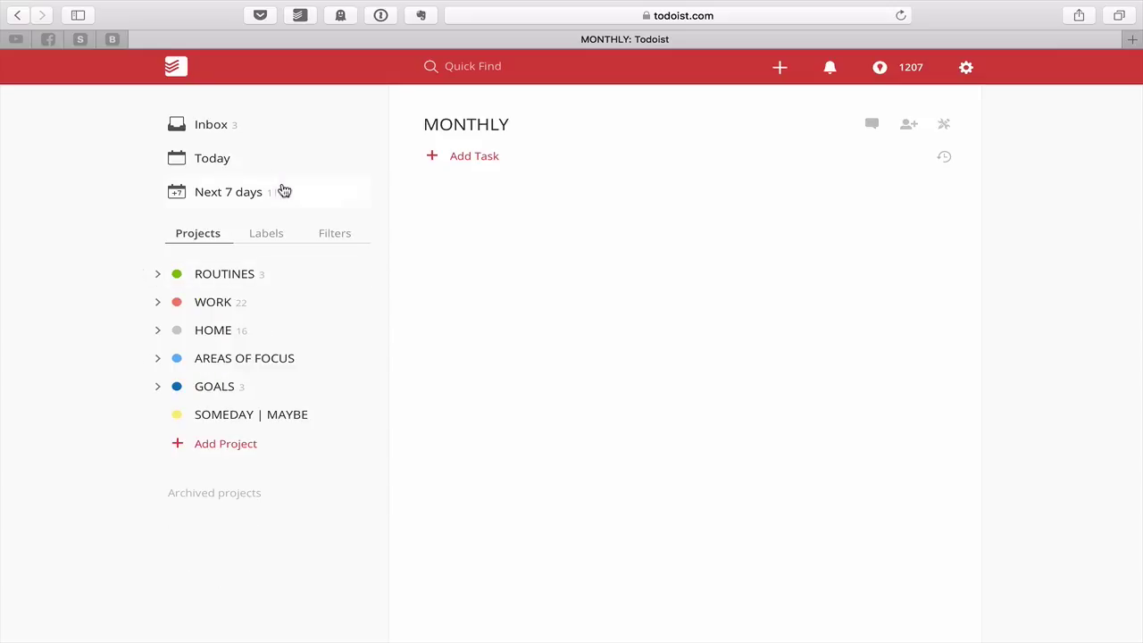
pyautogui.click(212, 130)
pyautogui.click(494, 280)
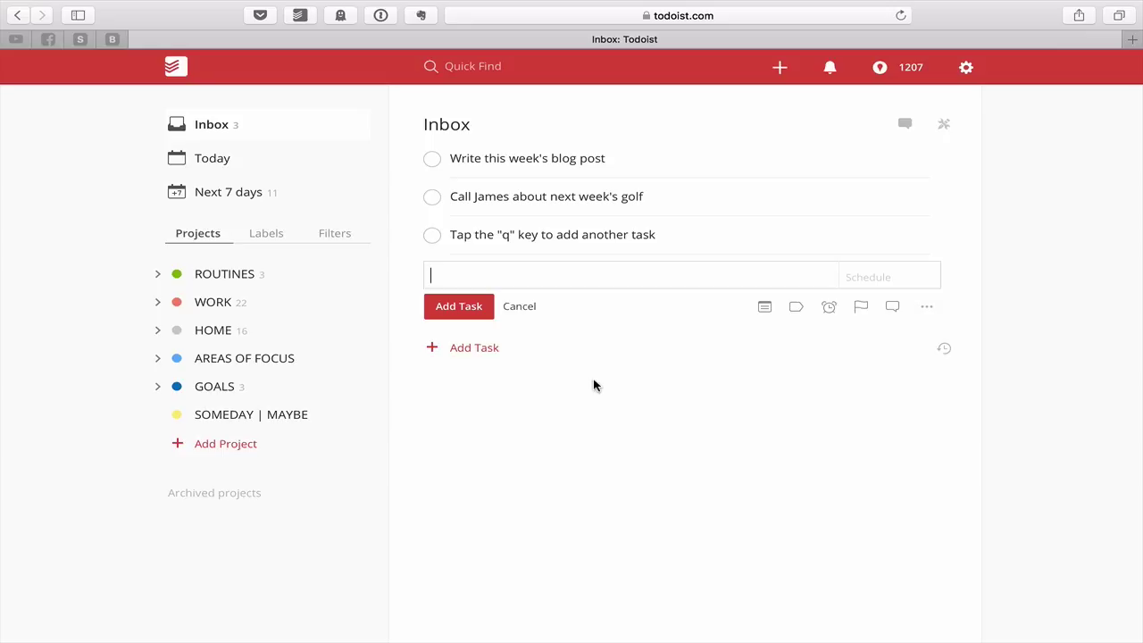
pyautogui.write('This sis')
pyautogui.press('BackSpace')
pyautogui.press('BackSpace')
pyautogui.write('is a task Do this on Mo')
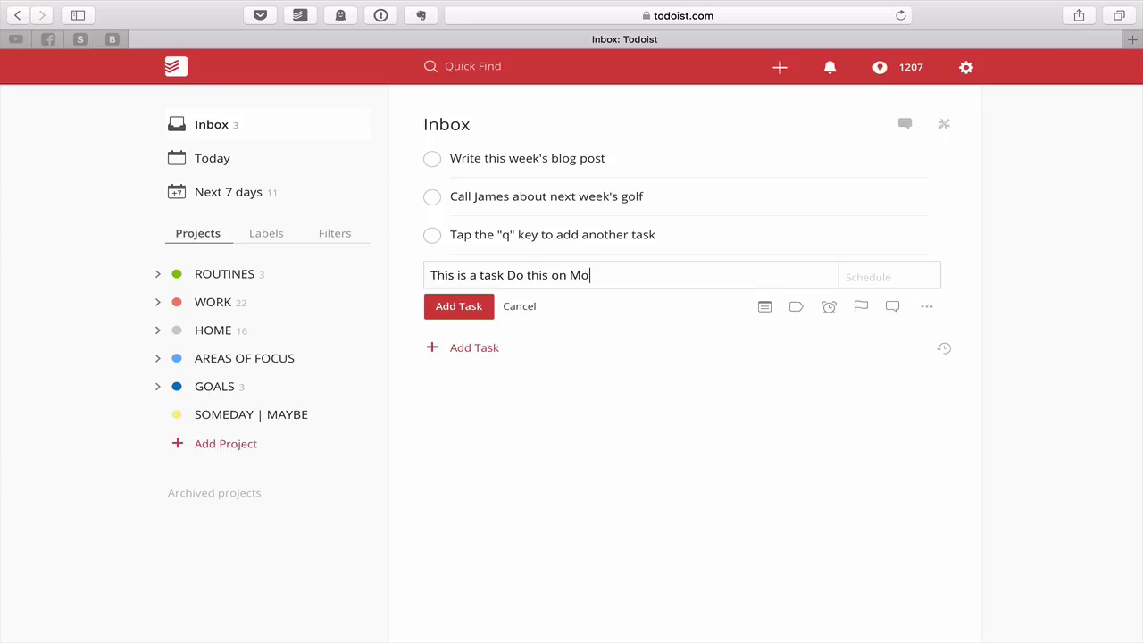
pyautogui.write('nday')
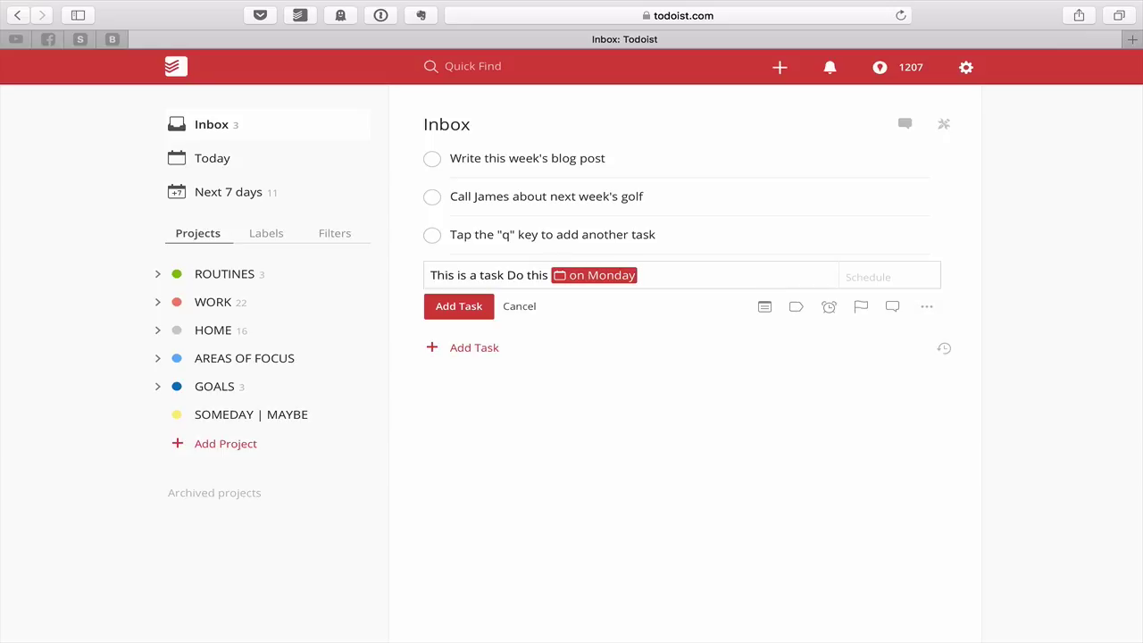
pyautogui.click(459, 307)
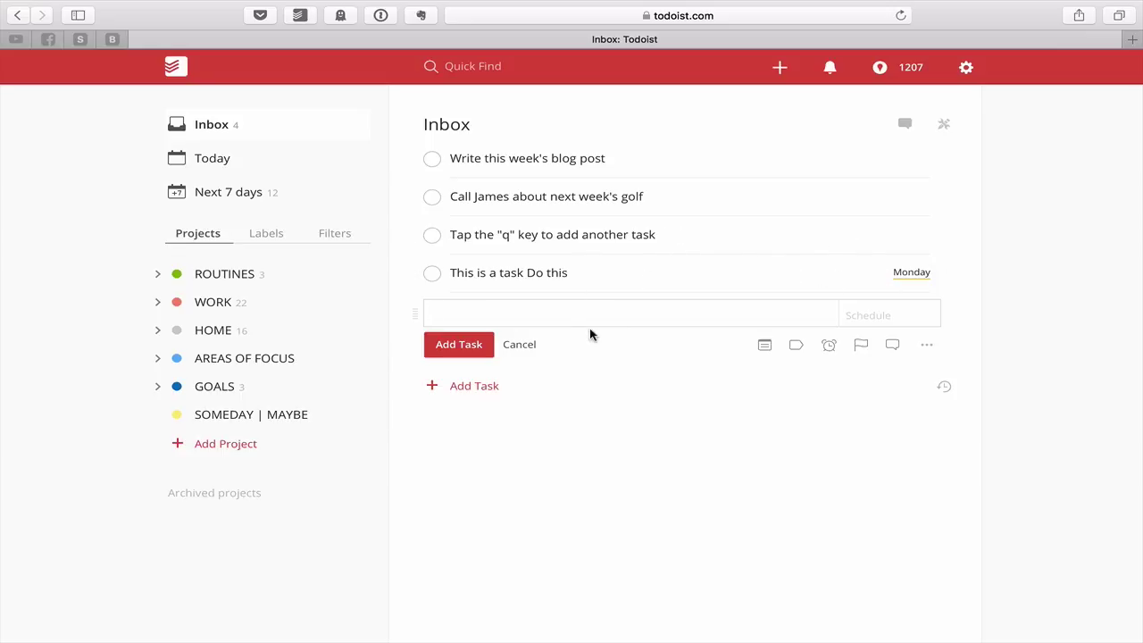
# Draft 'This is a task that needs doing on Monday' keeping Monday as plain text, then open its date picker
pyautogui.write('This is a task that need')
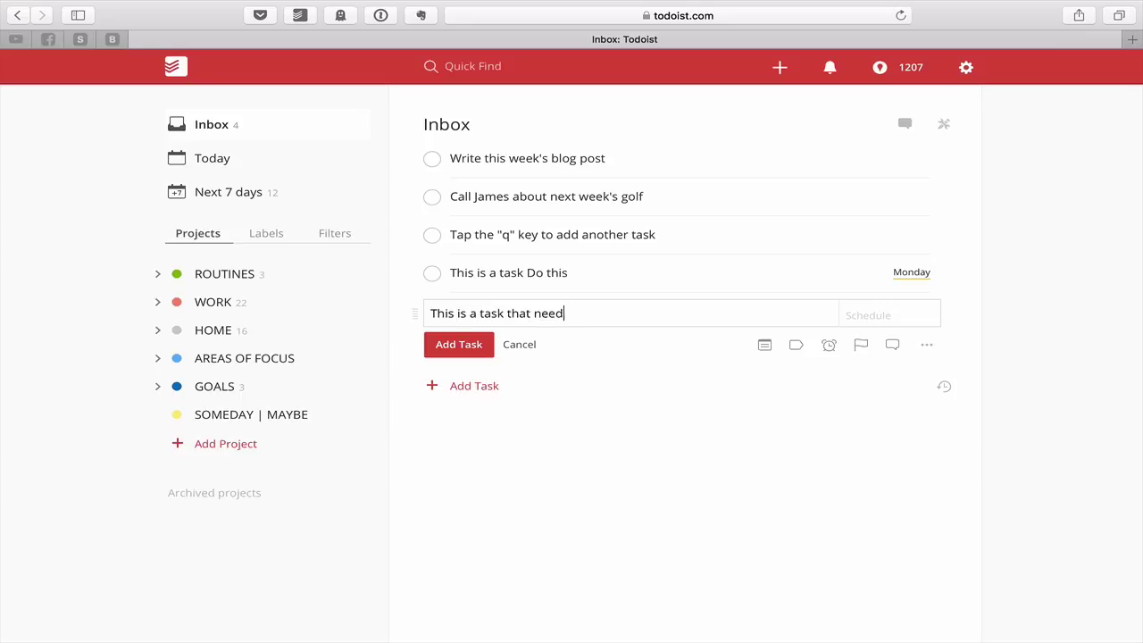
pyautogui.write('s doing on Mo day')
pyautogui.press('BackSpace')
pyautogui.press('BackSpace')
pyautogui.press('BackSpace')
pyautogui.press('BackSpace')
pyautogui.press('BackSpace')
pyautogui.write('onday')
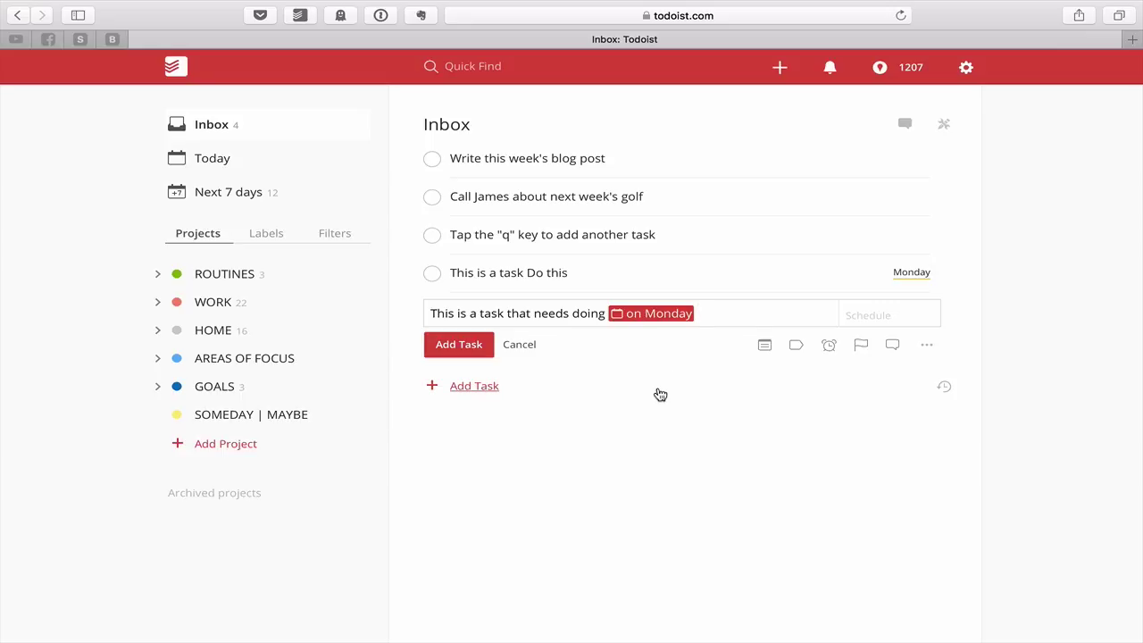
pyautogui.click(652, 316)
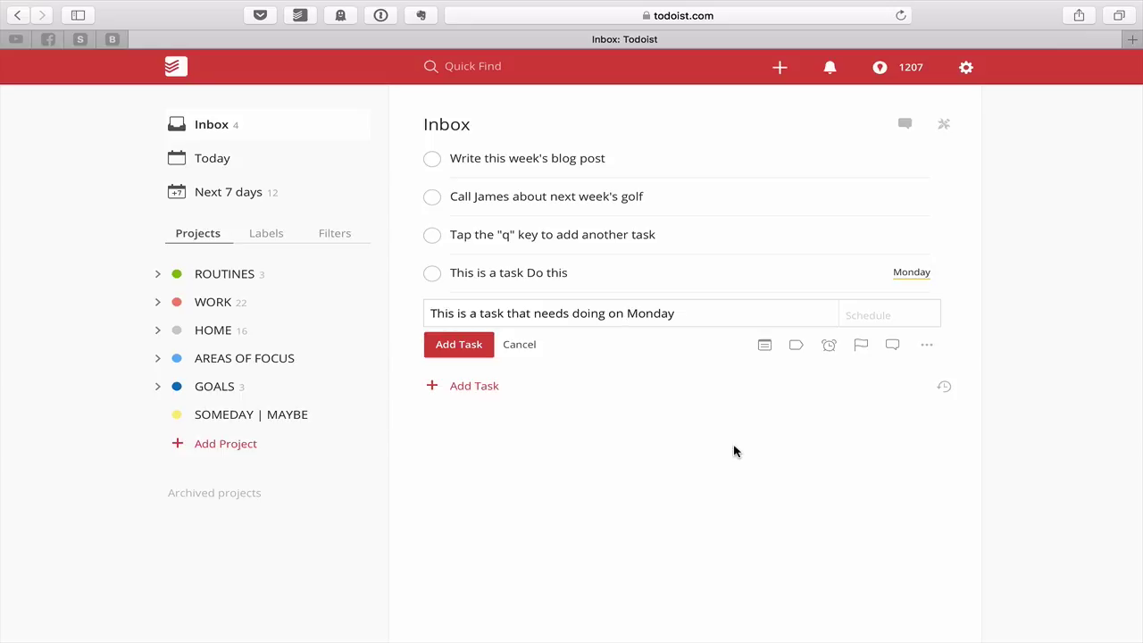
pyautogui.click(852, 312)
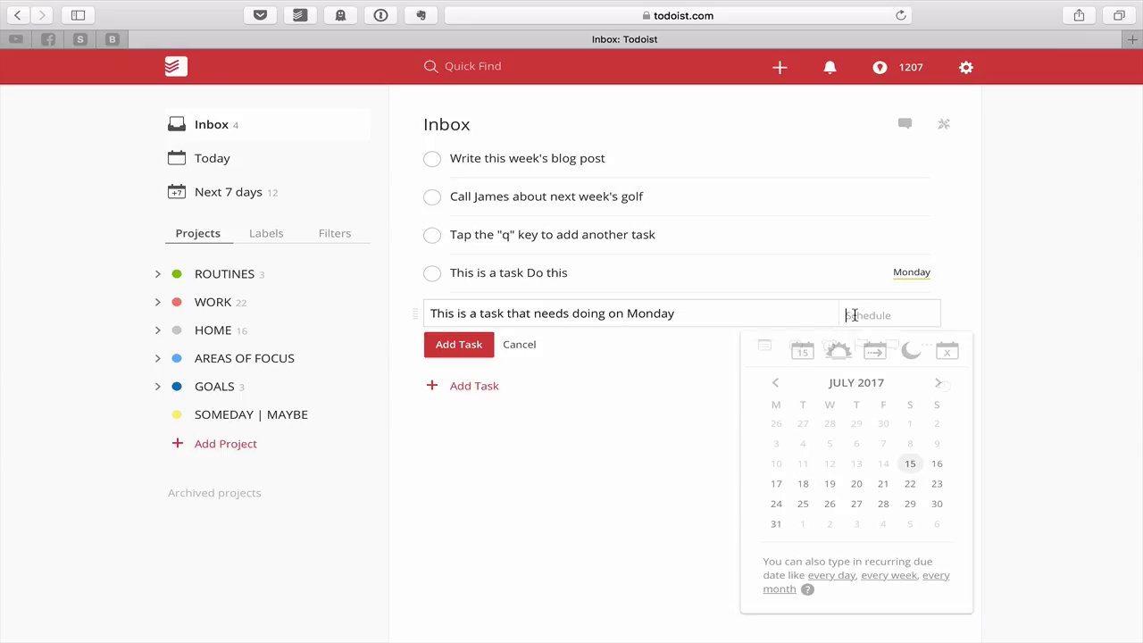
# Save 'This is a task that needs doing on Monday' due Monday, then open Settings
pyautogui.write('Mon')
pyautogui.press('Return')
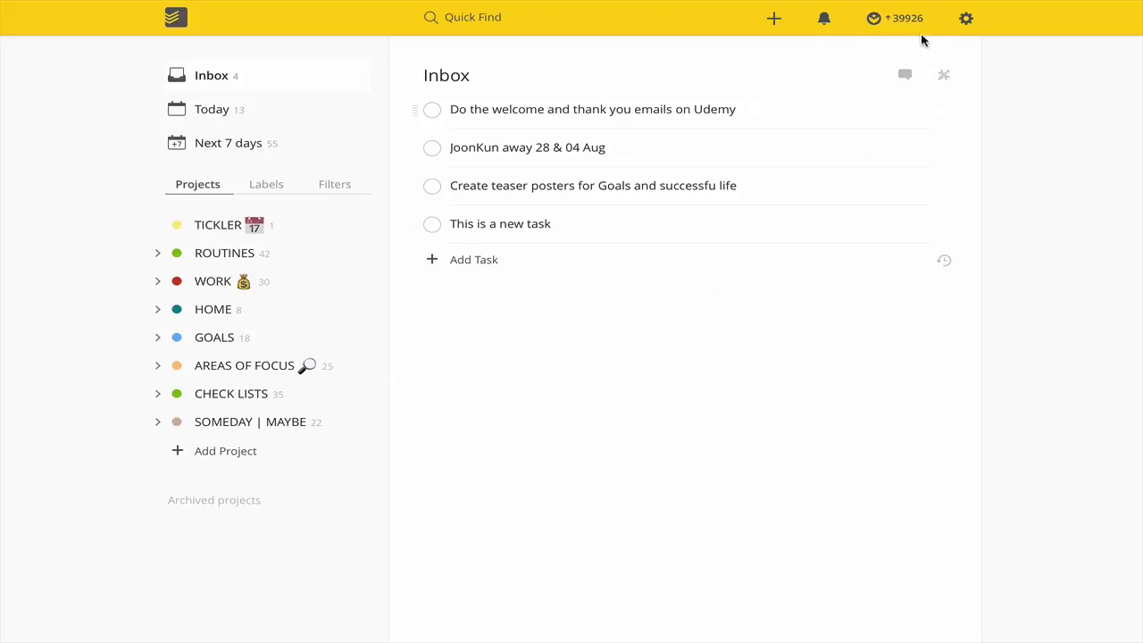
pyautogui.click(969, 19)
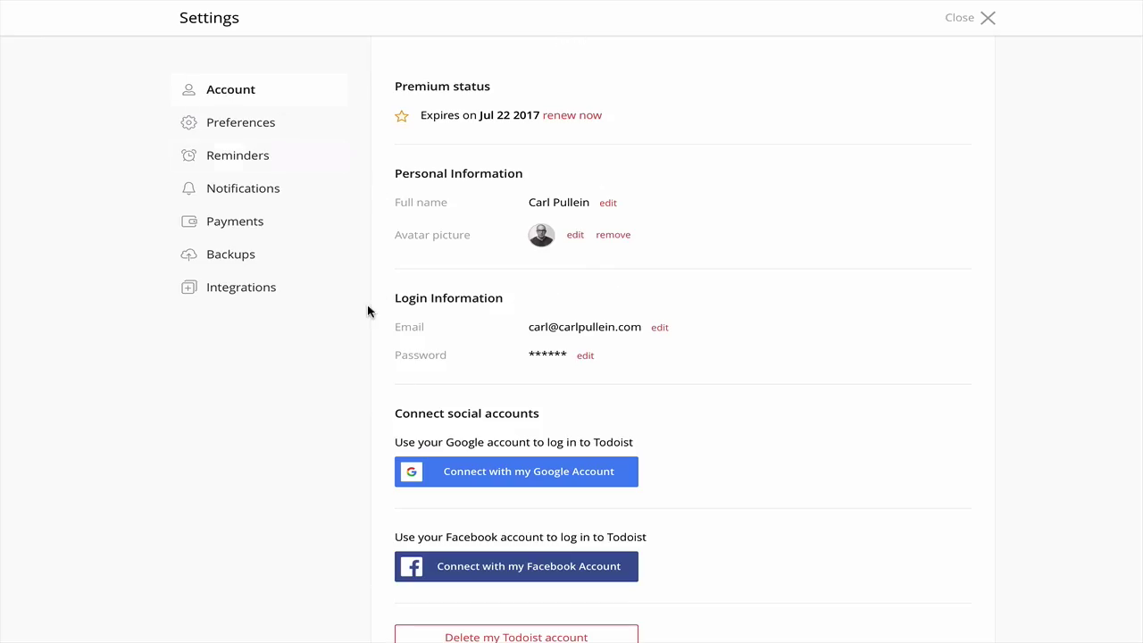
# In Preferences, keep Smart date recognition on 'Yes' and highlight its label
pyautogui.click(262, 134)
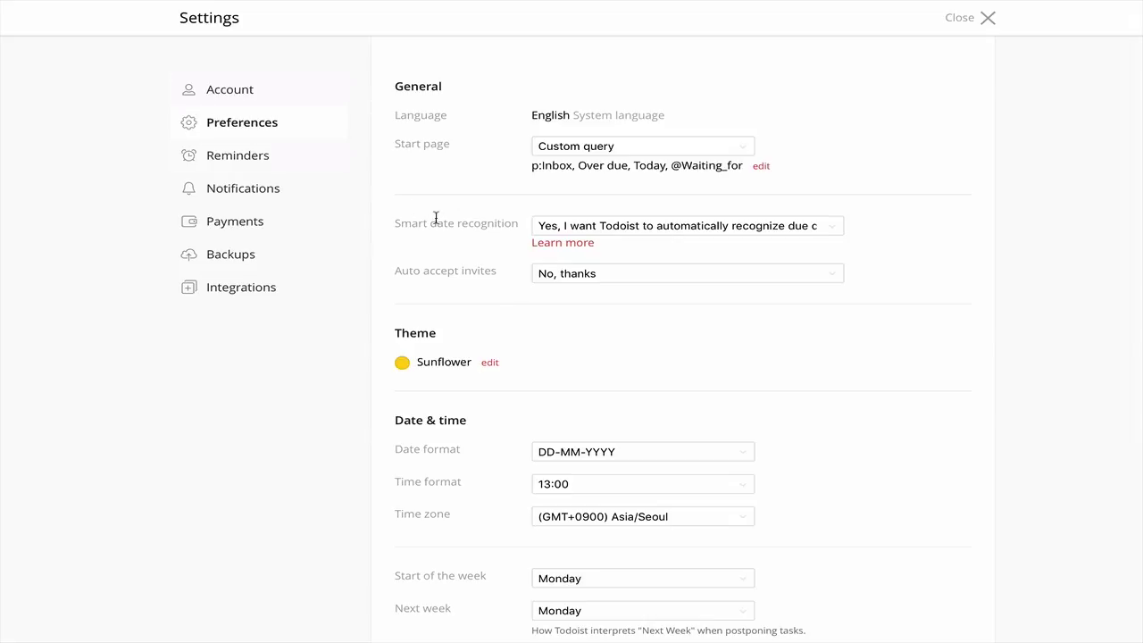
pyautogui.click(833, 227)
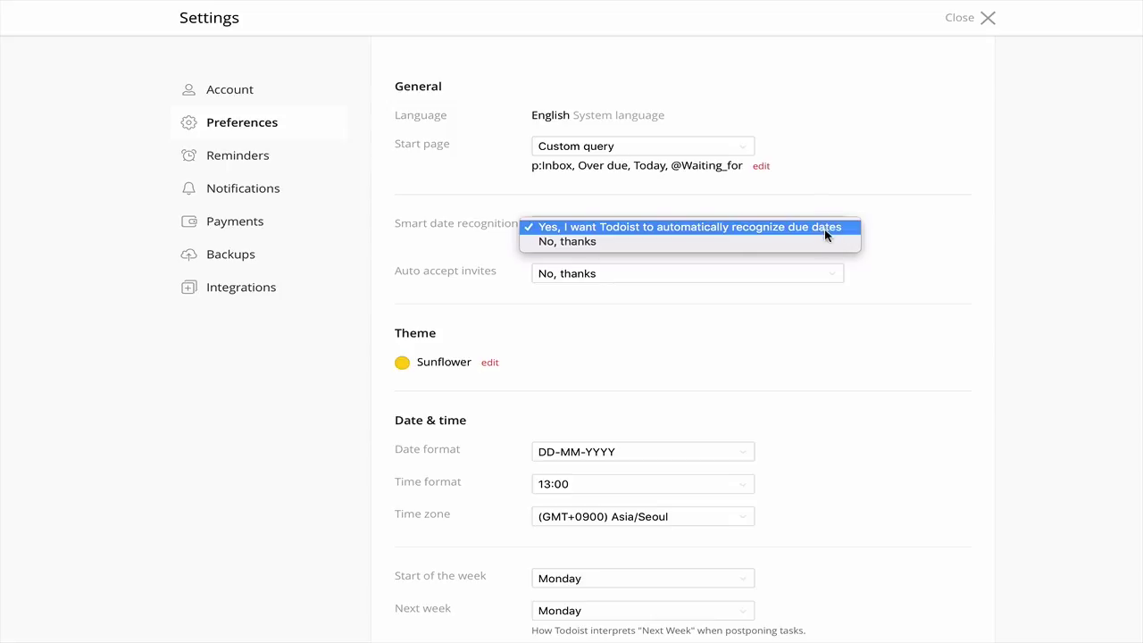
pyautogui.click(954, 200)
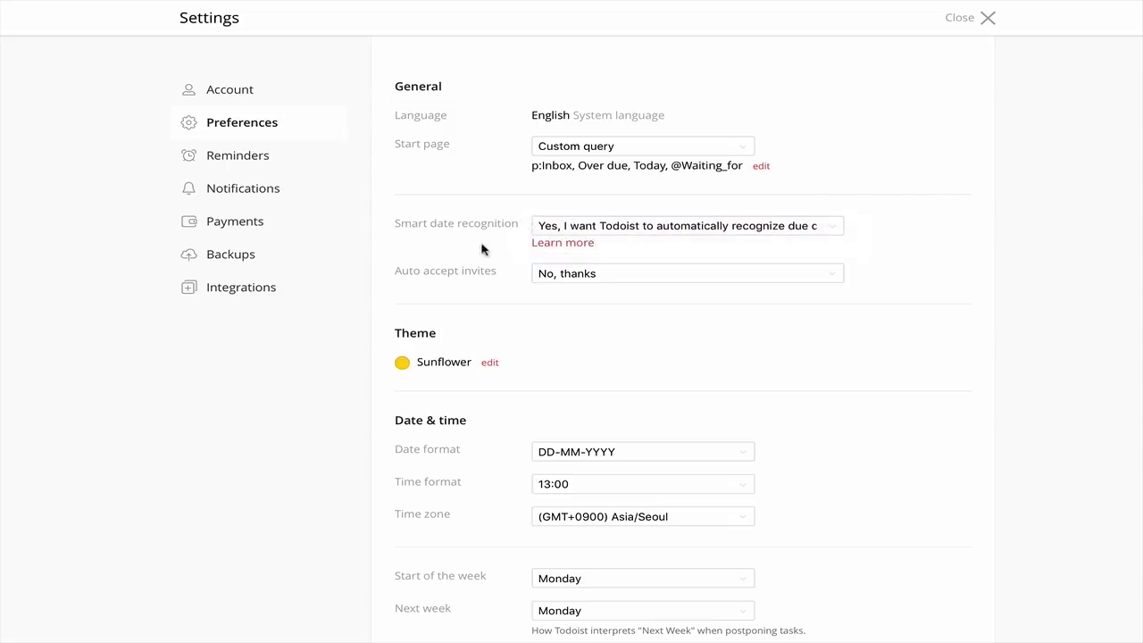
pyautogui.moveTo(395, 223); pyautogui.dragTo(522, 230)
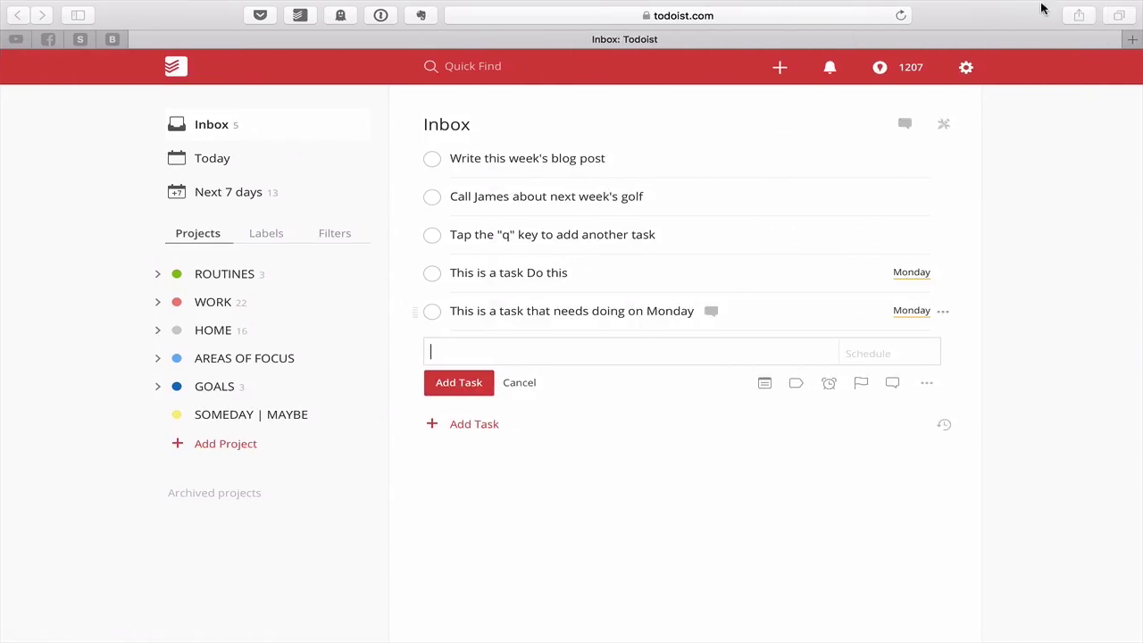
pyautogui.click(965, 68)
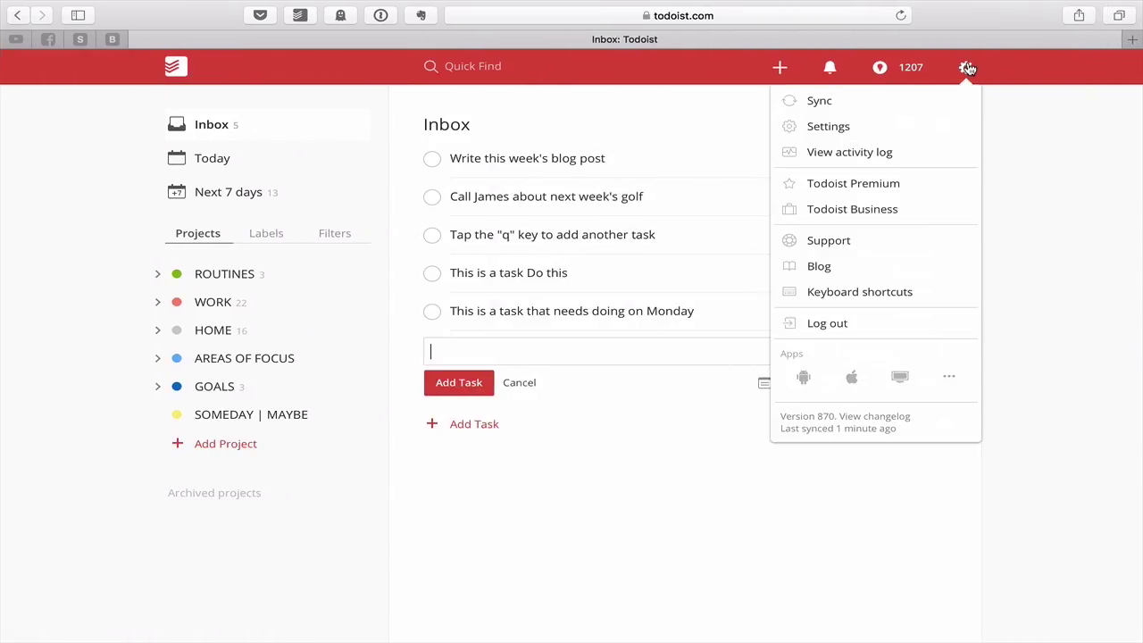
pyautogui.click(913, 126)
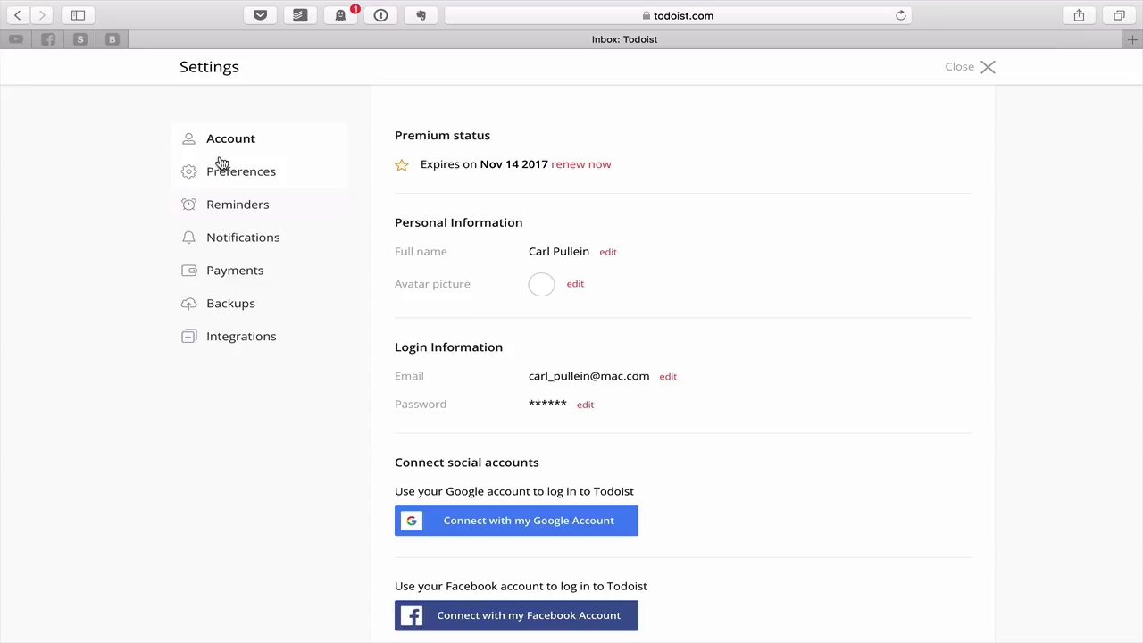
pyautogui.click(232, 174)
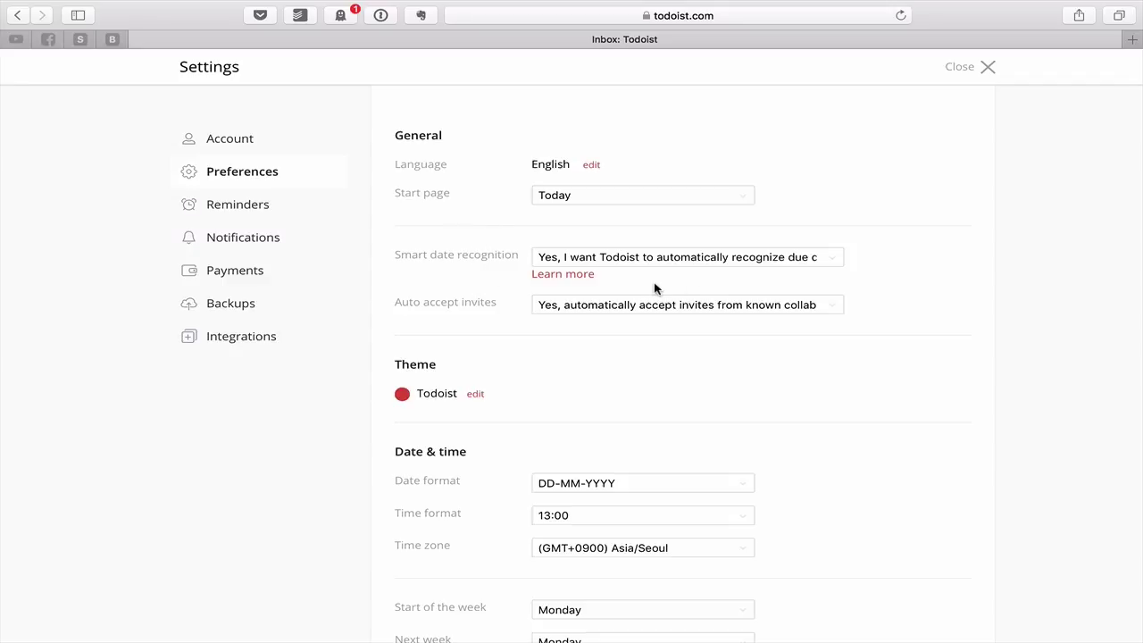
pyautogui.click(831, 259)
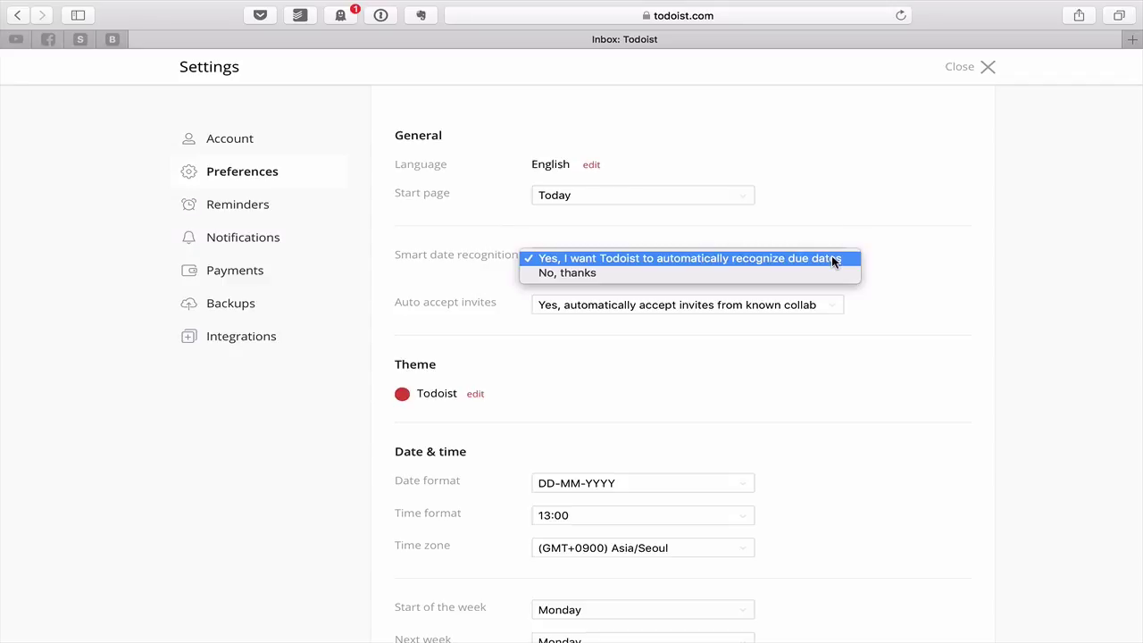
pyautogui.click(933, 277)
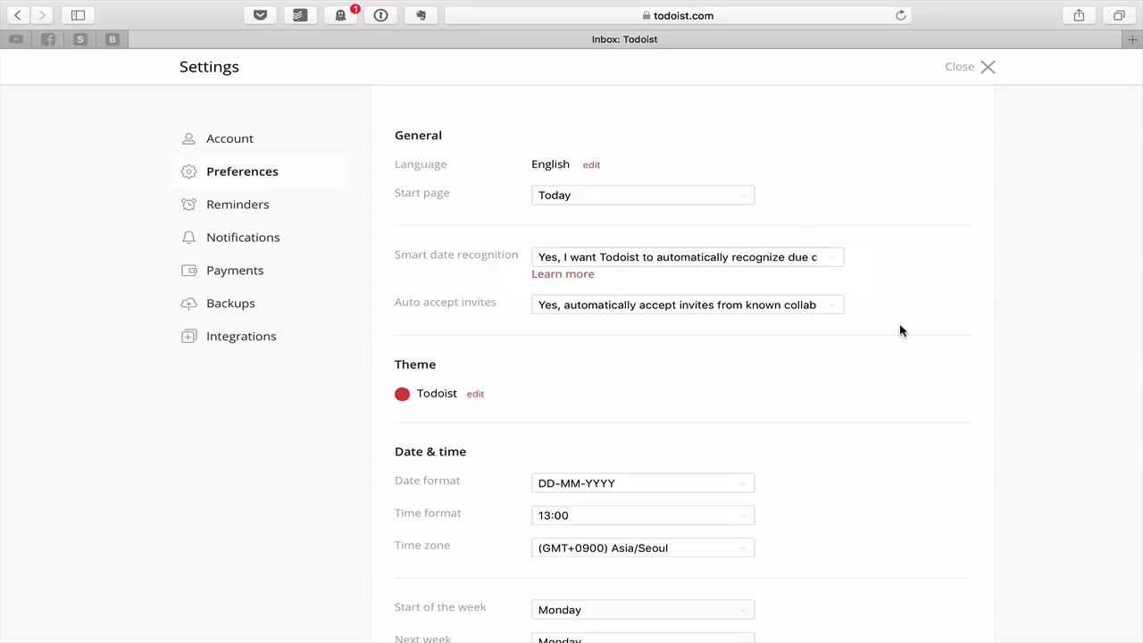
pyautogui.click(988, 67)
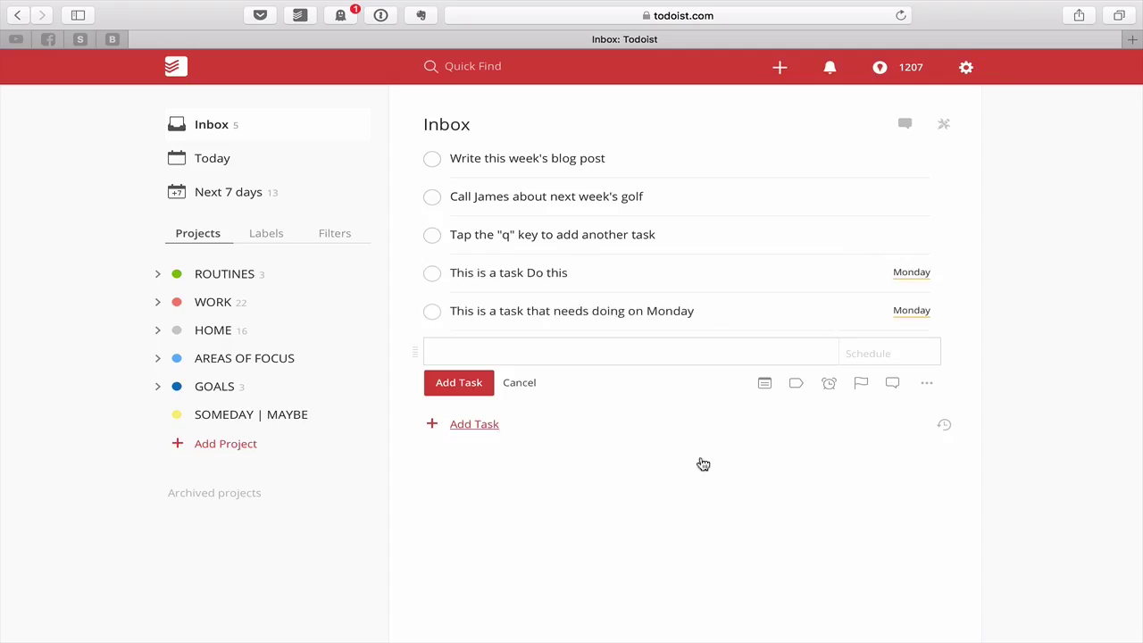
# Add the task '!!This is important' so its title renders bold, and save it
pyautogui.click(520, 387)
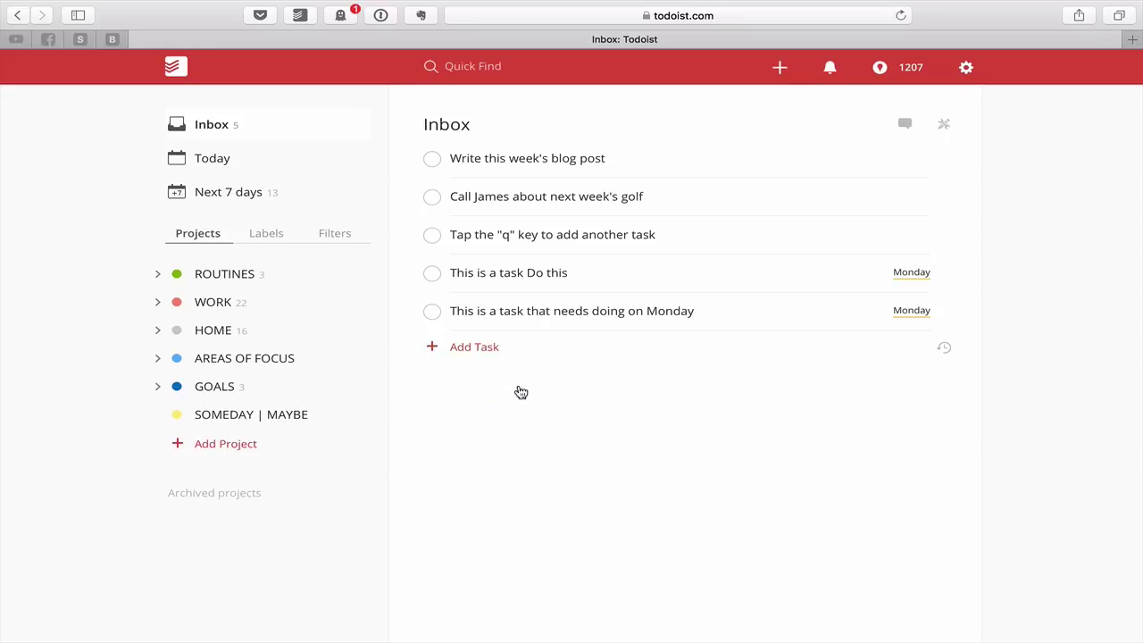
pyautogui.click(477, 348)
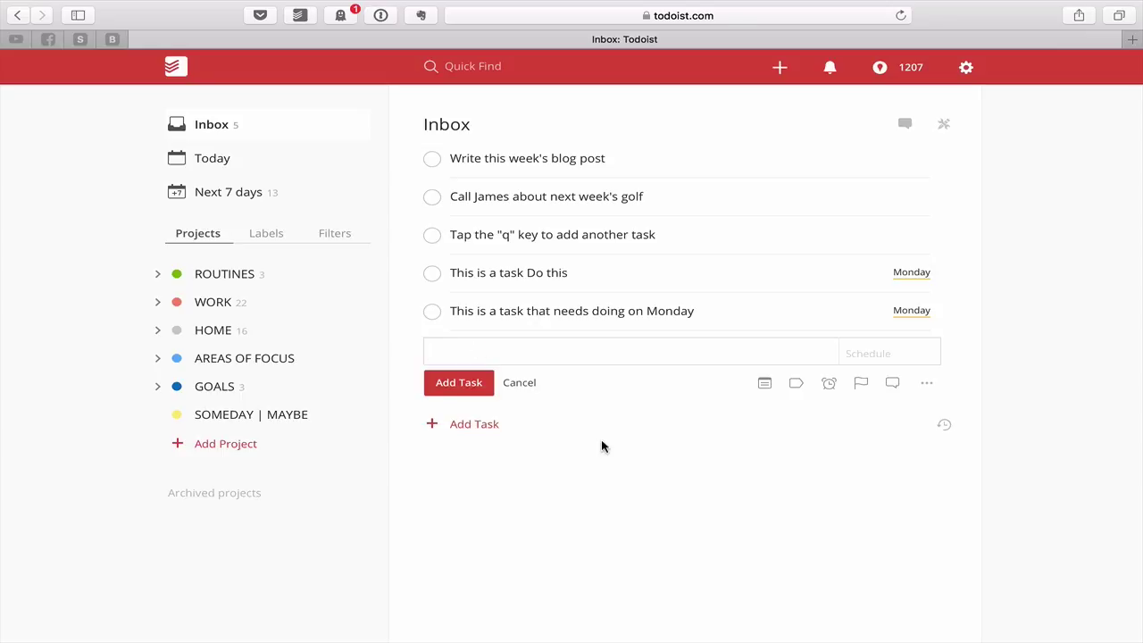
pyautogui.write('!!This is important')
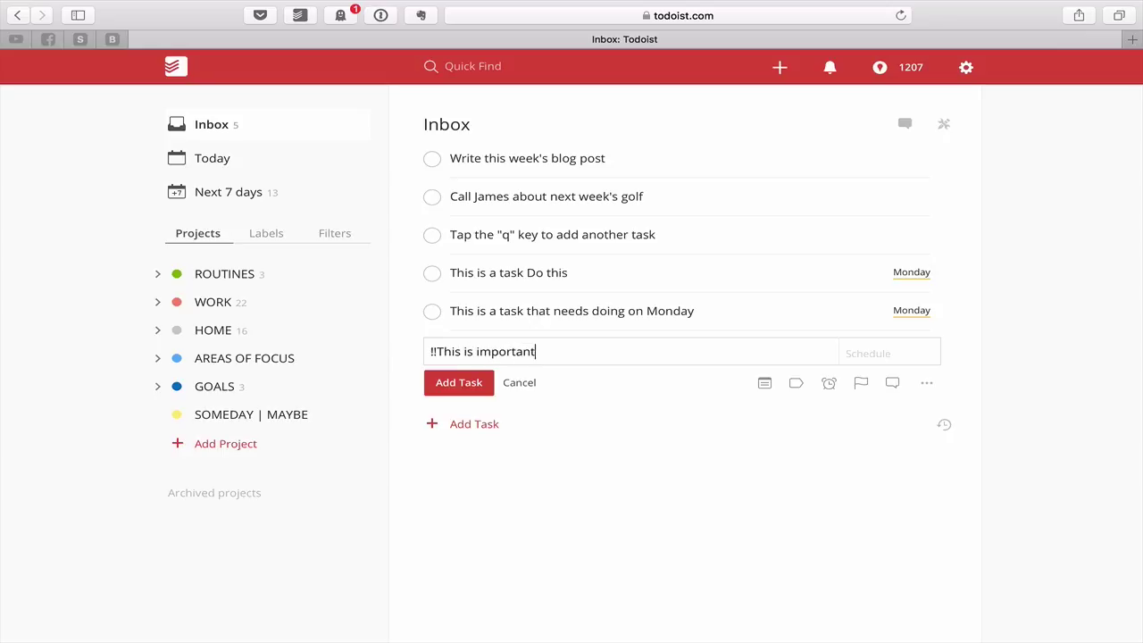
pyautogui.press('Return')
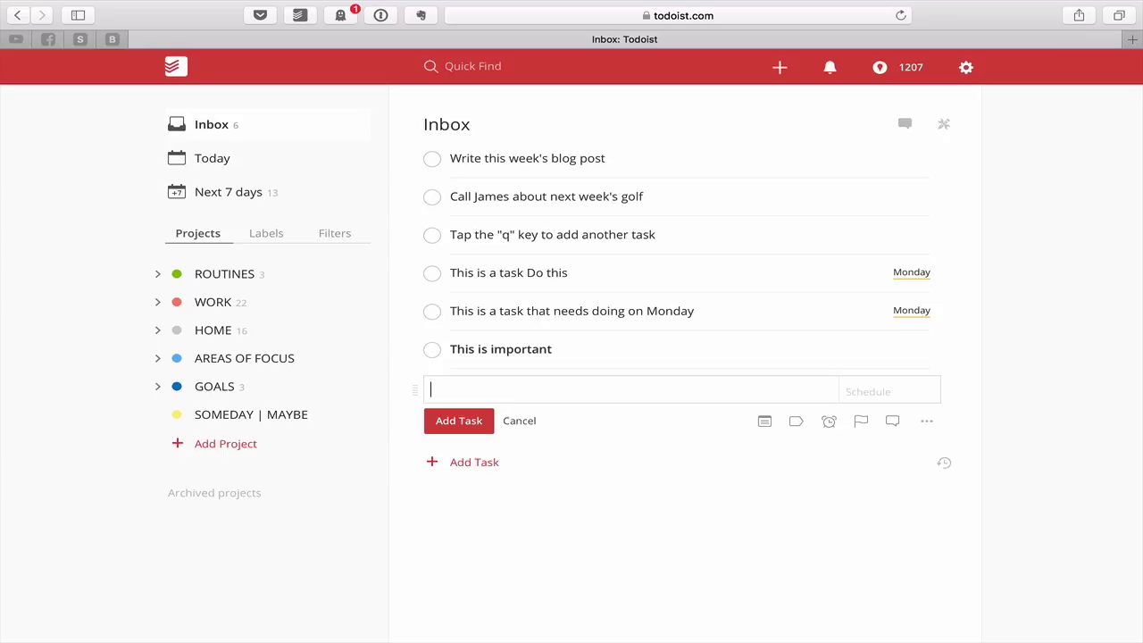
pyautogui.click(541, 351)
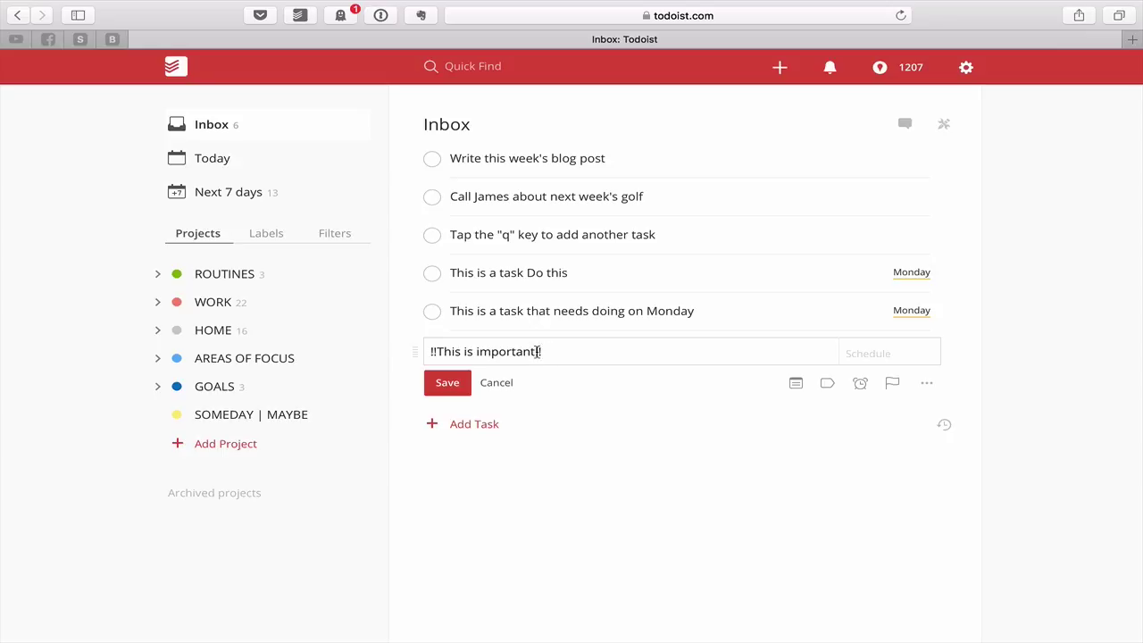
pyautogui.click(454, 381)
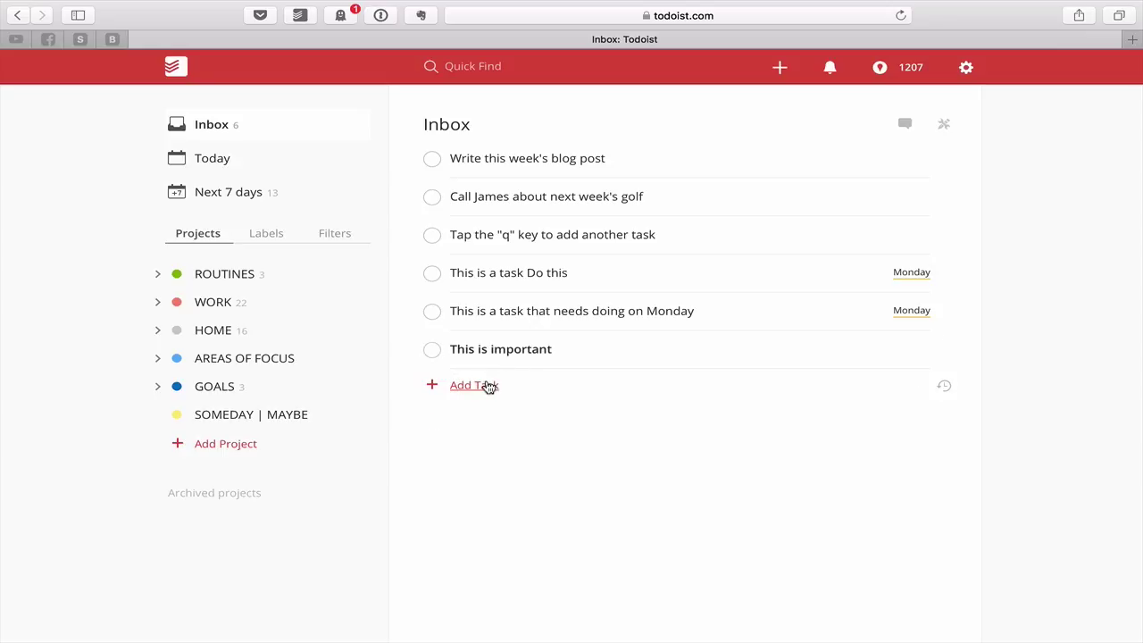
pyautogui.click(490, 388)
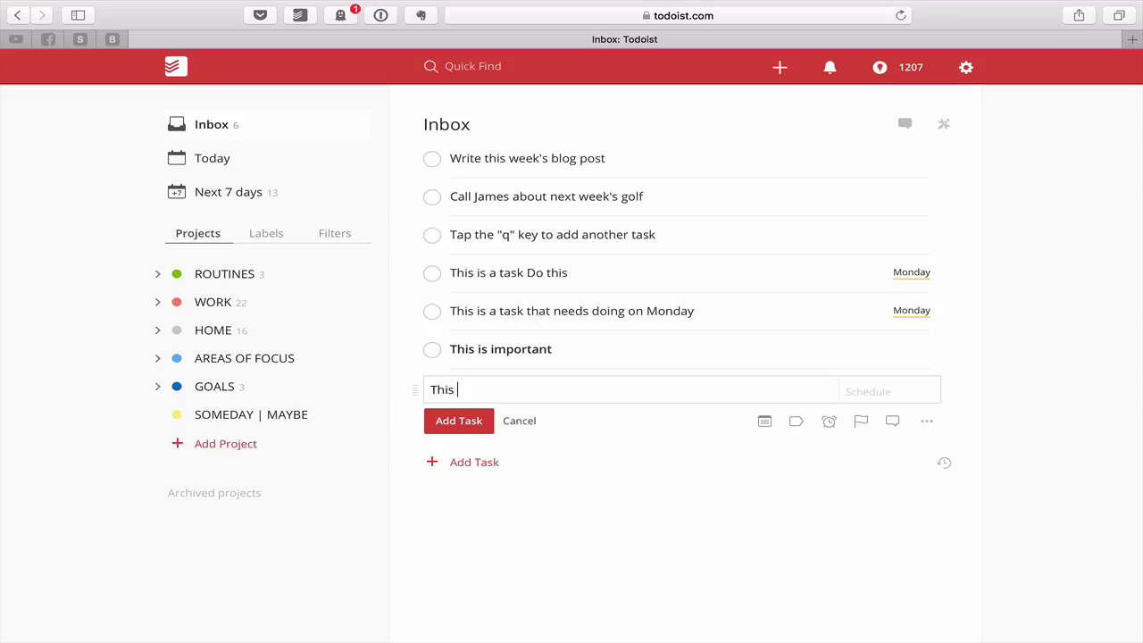
# Add 'This is a little less important' and indent it under 'This is important'
pyautogui.write('is a little less important')
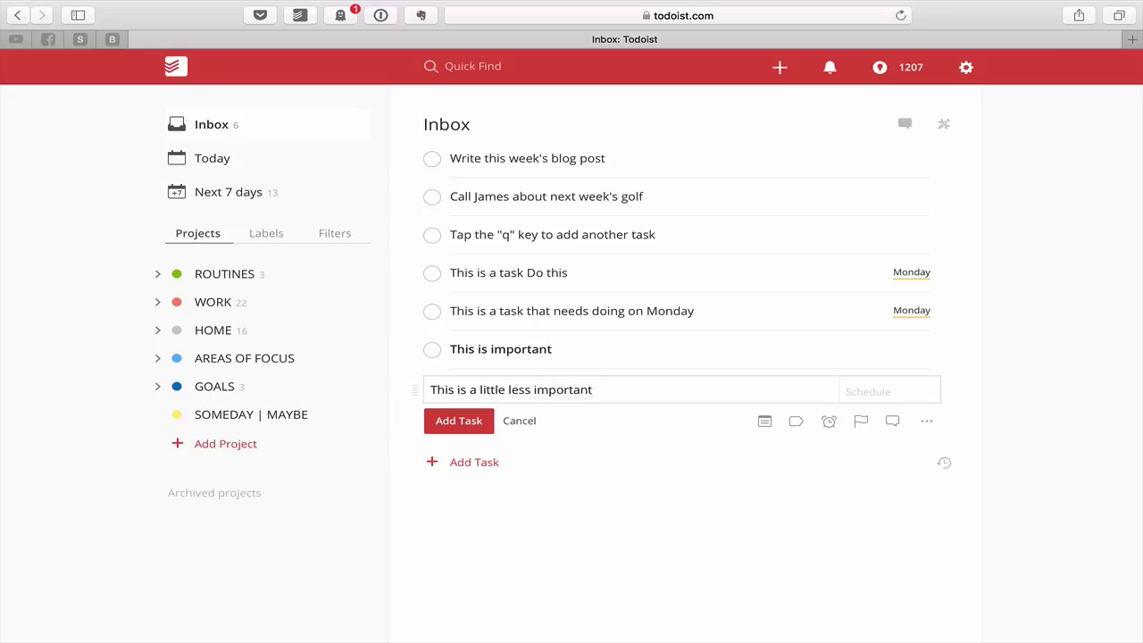
pyautogui.click(464, 422)
pyautogui.moveTo(416, 385); pyautogui.dragTo(467, 384)
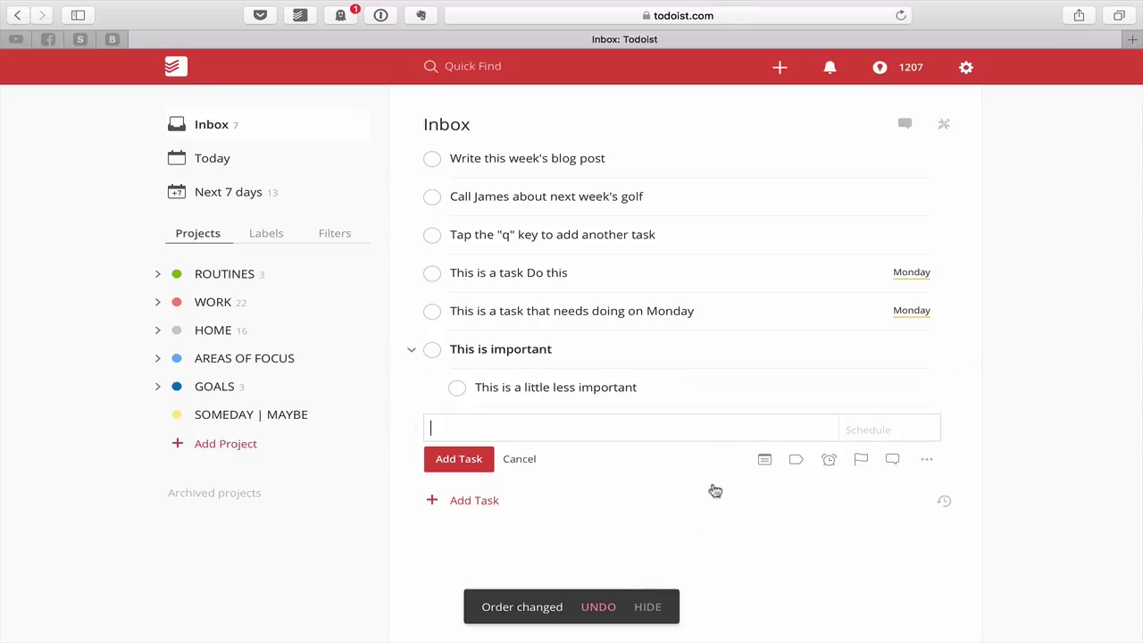
pyautogui.click(409, 352)
pyautogui.click(409, 351)
pyautogui.click(409, 352)
pyautogui.click(409, 352)
pyautogui.click(409, 352)
pyautogui.click(409, 352)
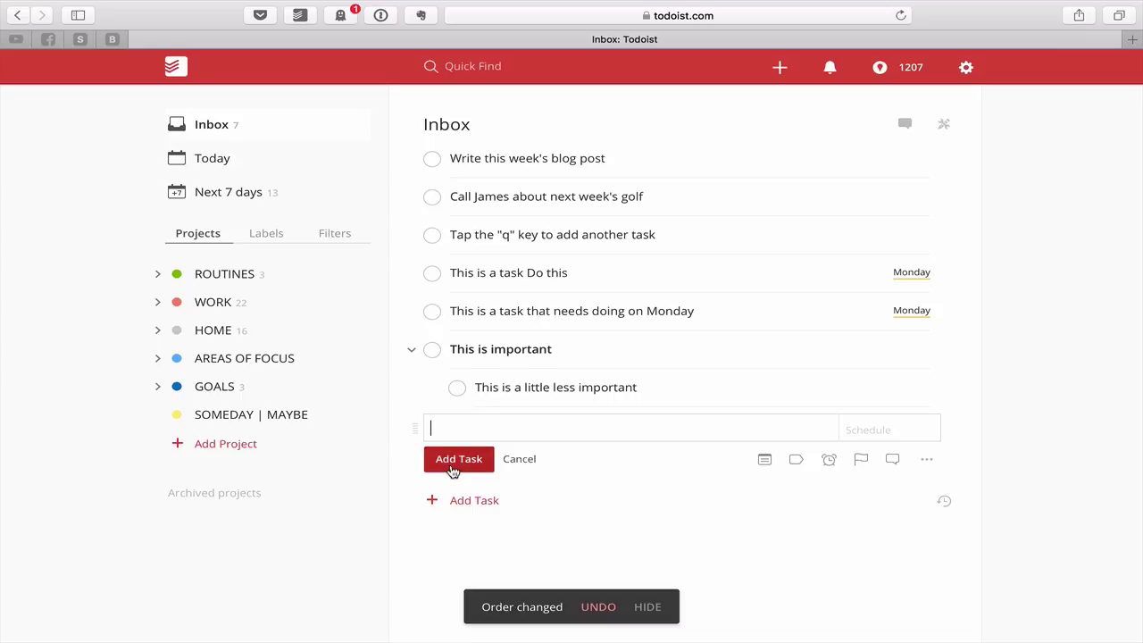
# Add 'Tttt' below it, outdent Tttt, and complete 'This is a little less important'
pyautogui.moveTo(414, 429); pyautogui.dragTo(523, 448)
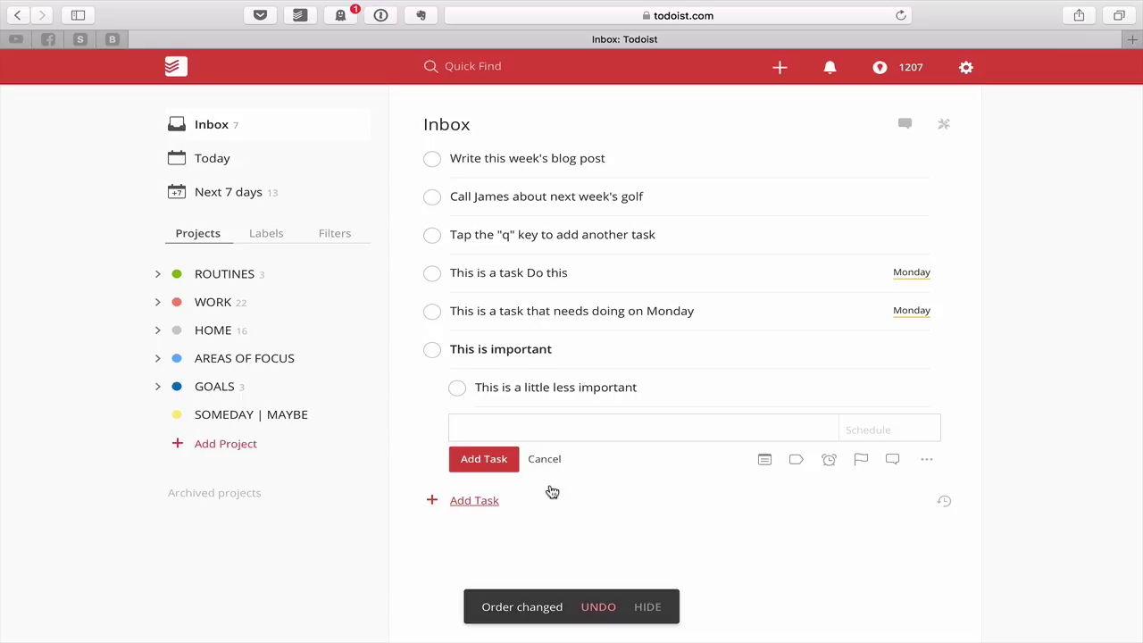
pyautogui.moveTo(438, 429); pyautogui.dragTo(515, 468)
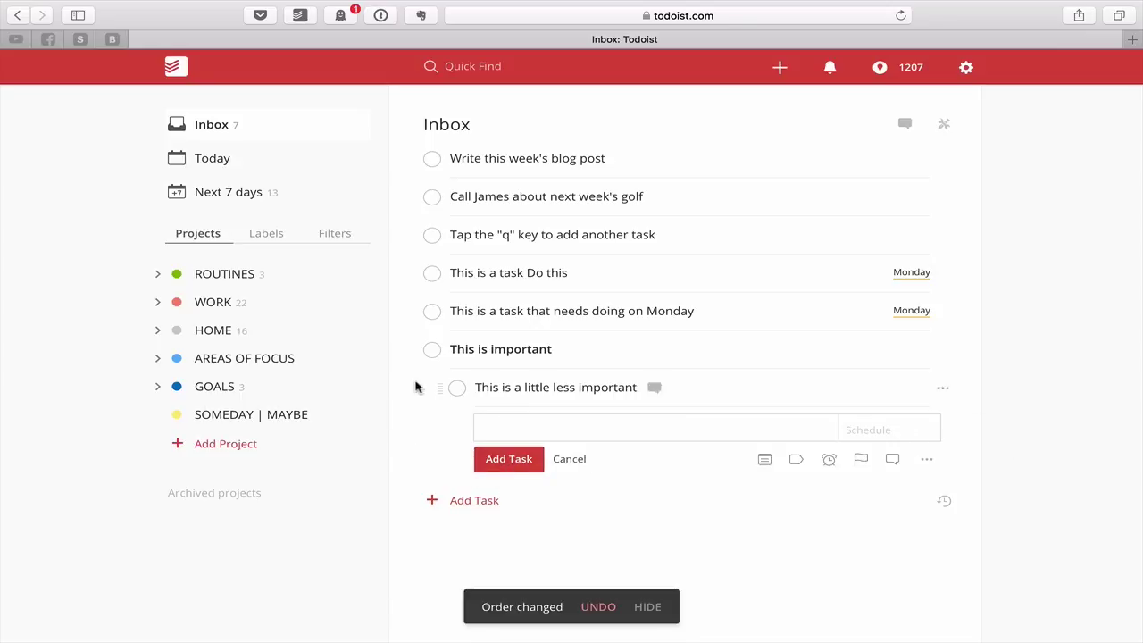
pyautogui.write('Tttt')
pyautogui.click(508, 458)
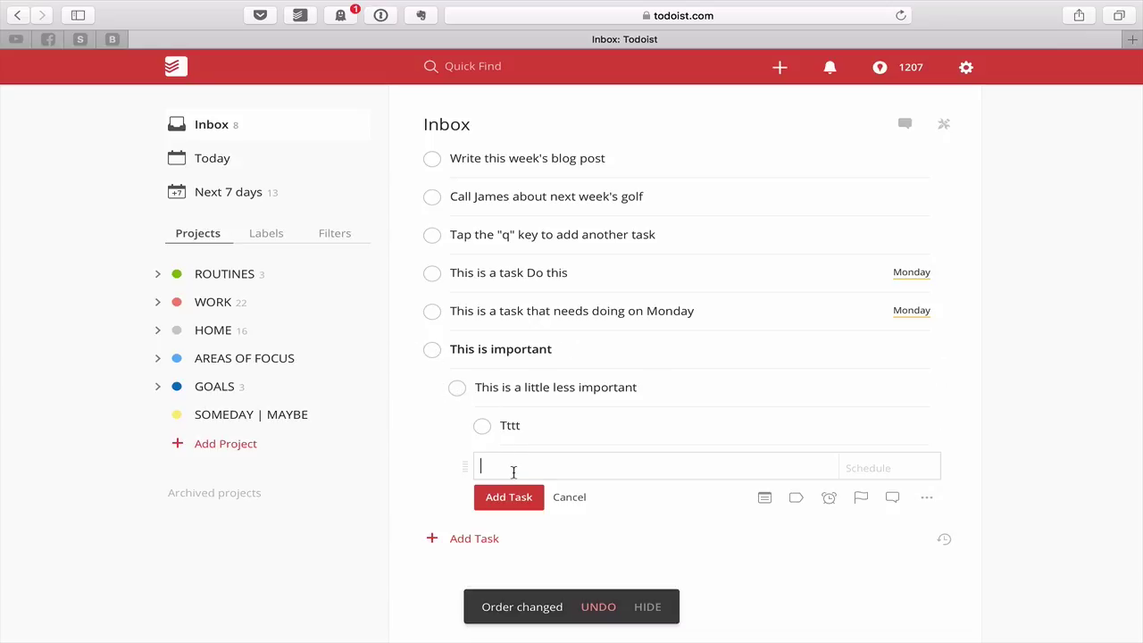
pyautogui.click(568, 498)
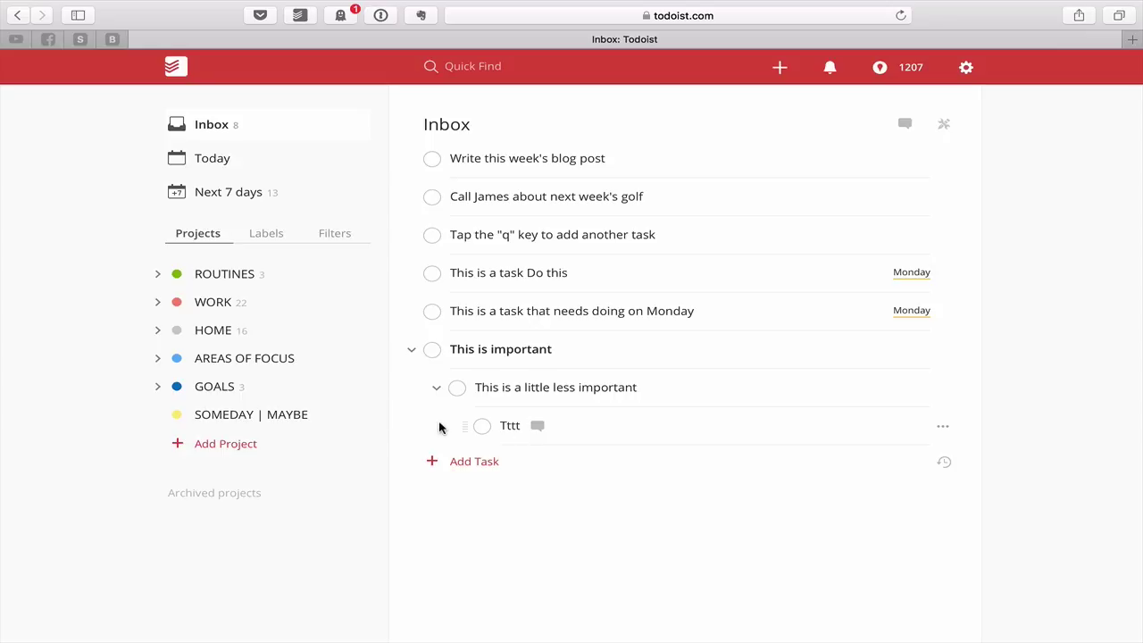
pyautogui.moveTo(460, 425); pyautogui.dragTo(364, 416)
pyautogui.click(457, 388)
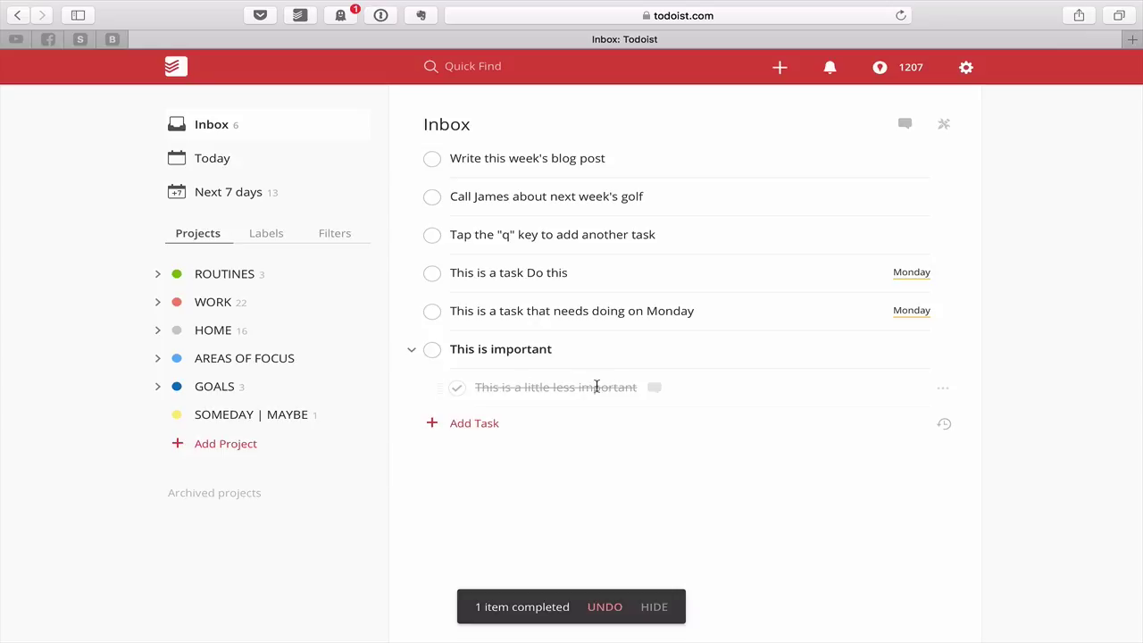
# Archive then restore the completed subtask, and nest both Monday tasks under 'This is important'
pyautogui.click(942, 387)
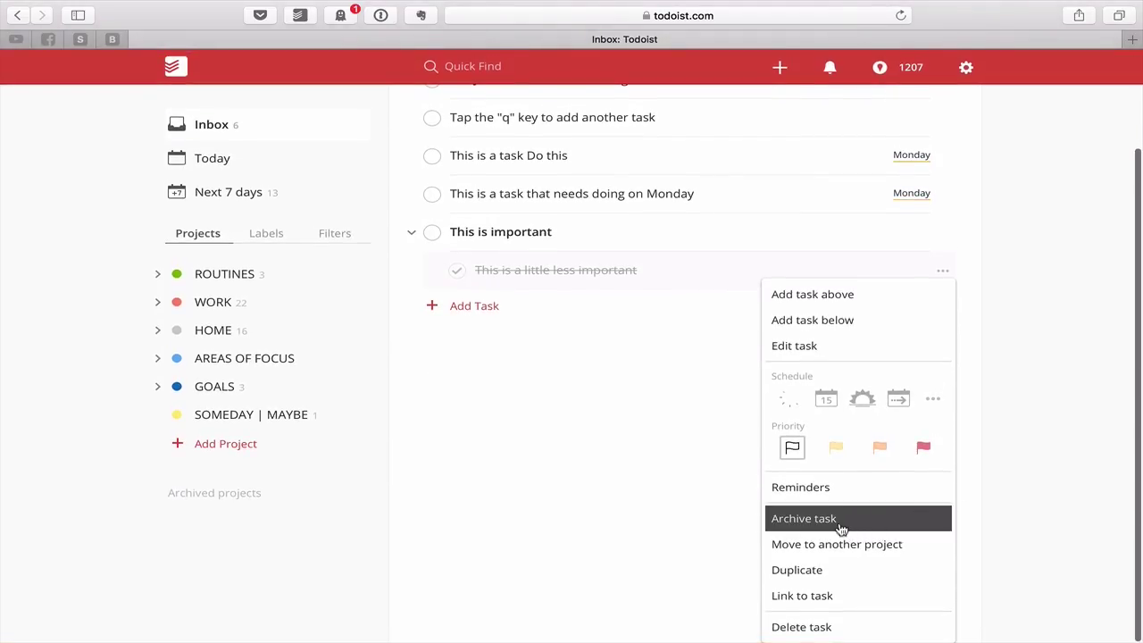
pyautogui.click(841, 519)
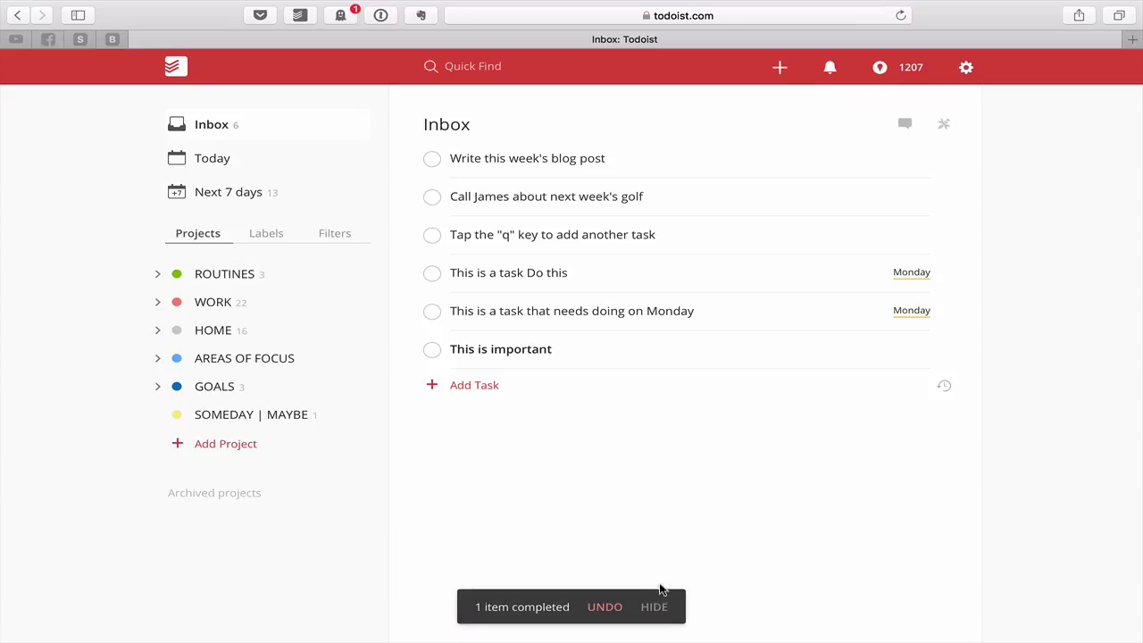
pyautogui.click(614, 608)
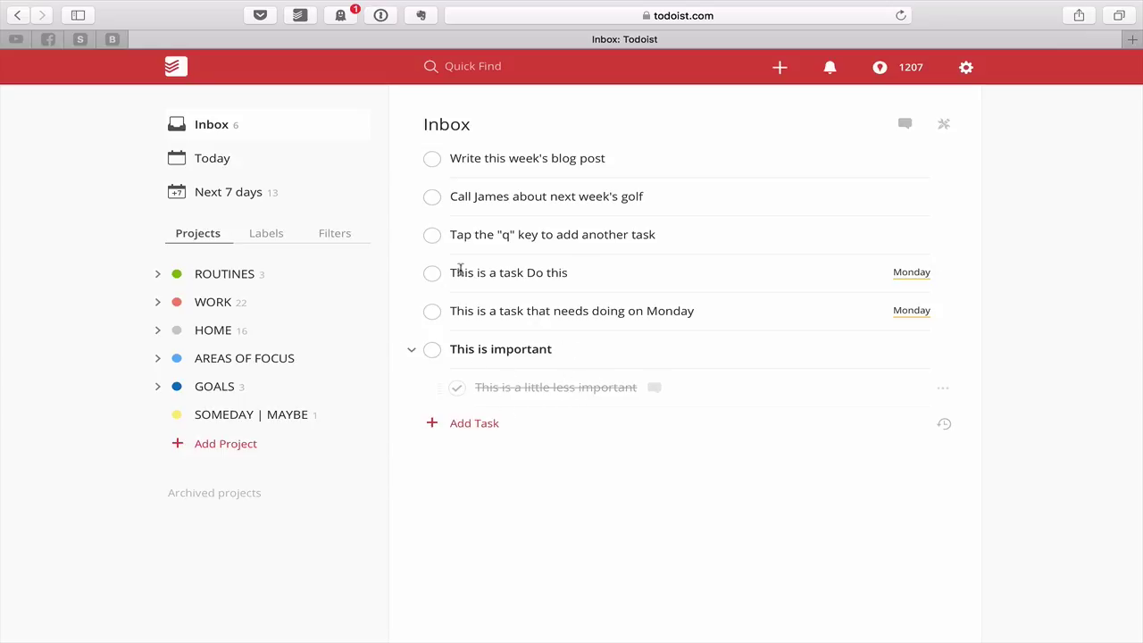
pyautogui.moveTo(420, 316); pyautogui.dragTo(448, 394)
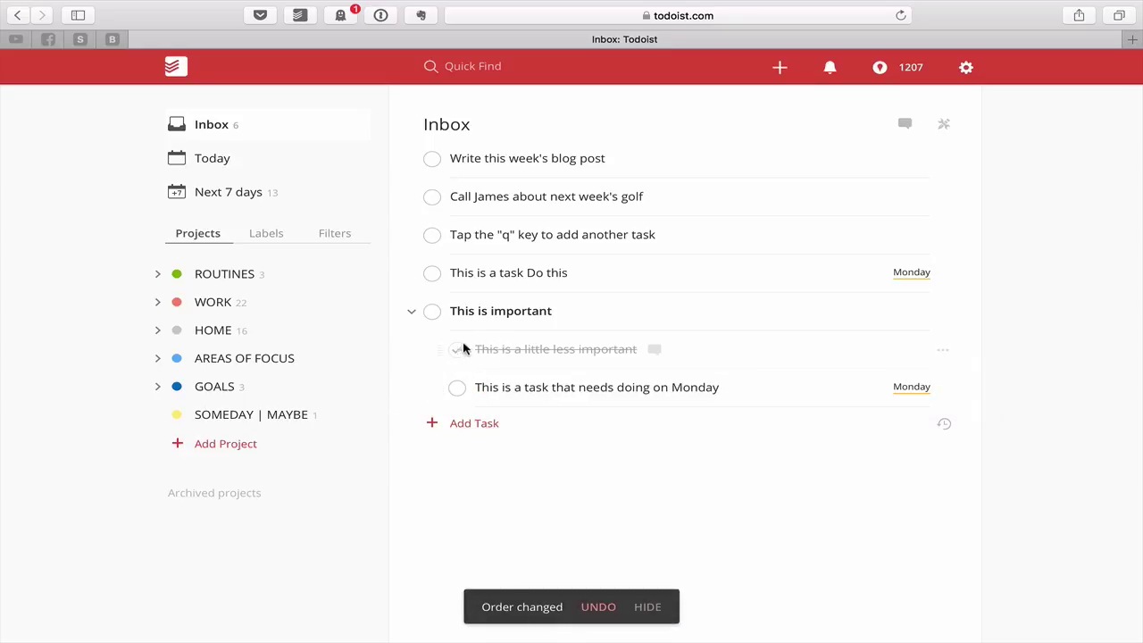
pyautogui.moveTo(417, 273); pyautogui.dragTo(444, 401)
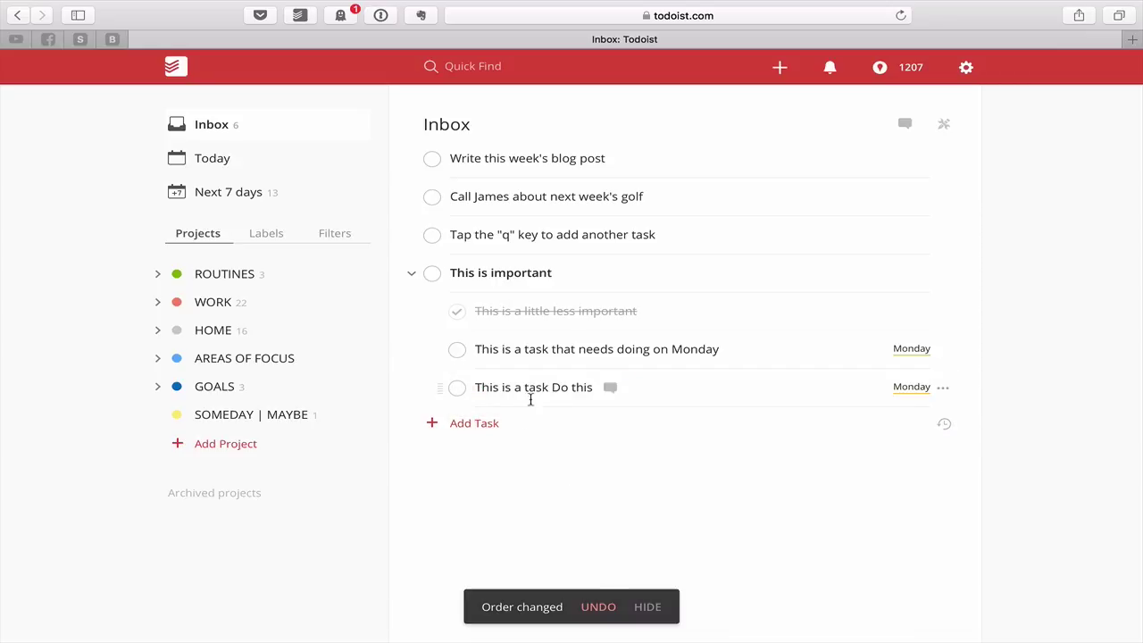
# Complete the Monday task, move 'This is a task Do this' to the top, collapse the parent
pyautogui.click(457, 387)
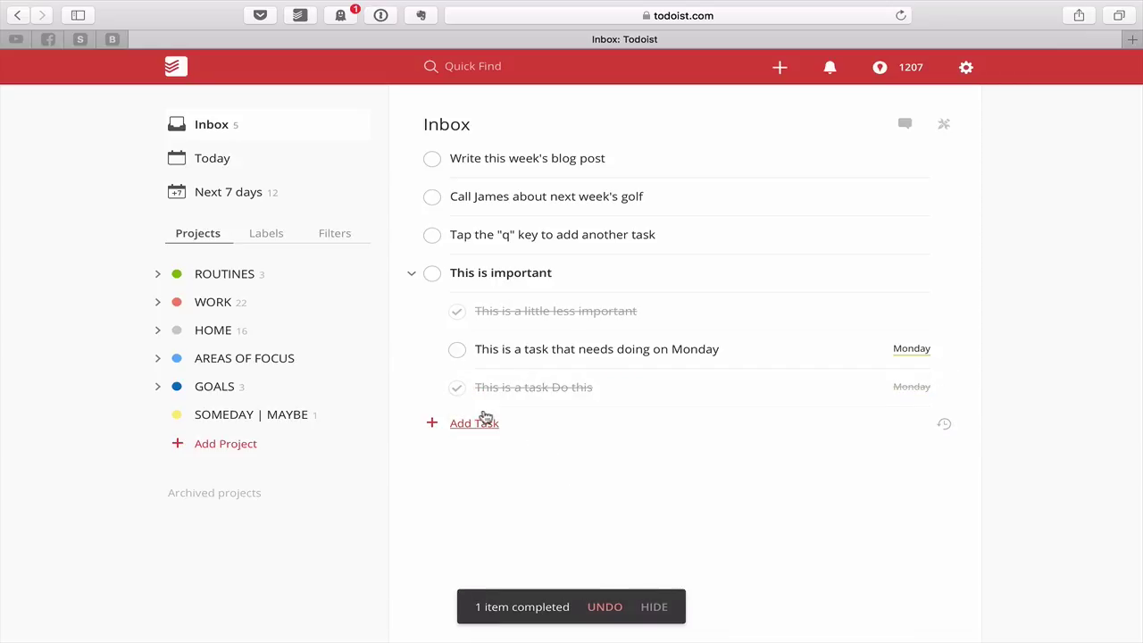
pyautogui.click(455, 389)
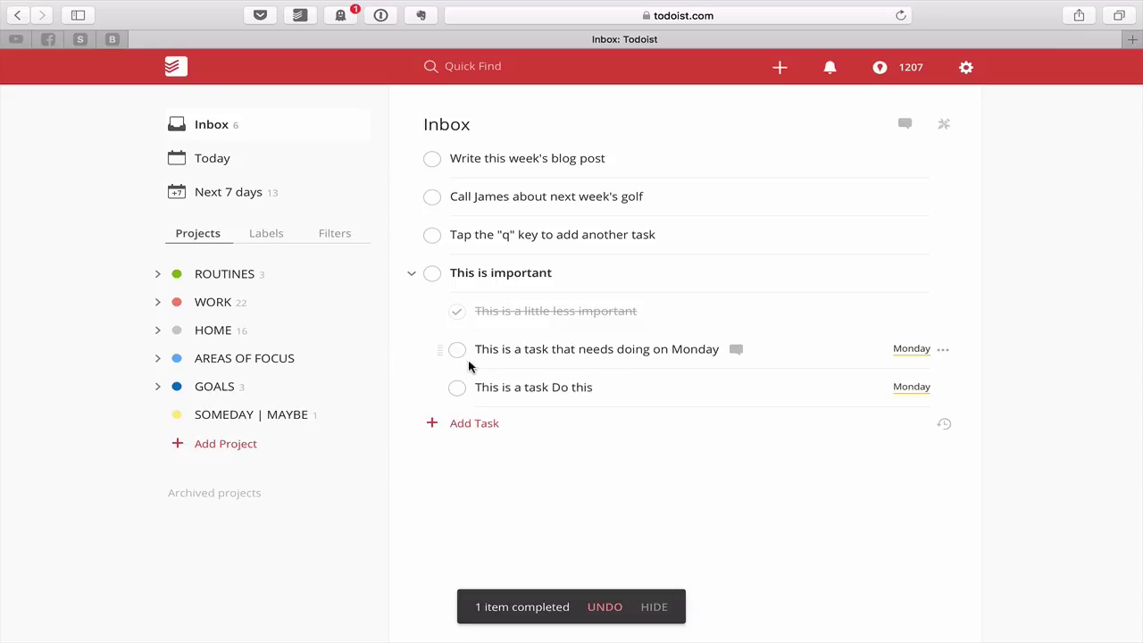
pyautogui.click(457, 389)
pyautogui.click(457, 389)
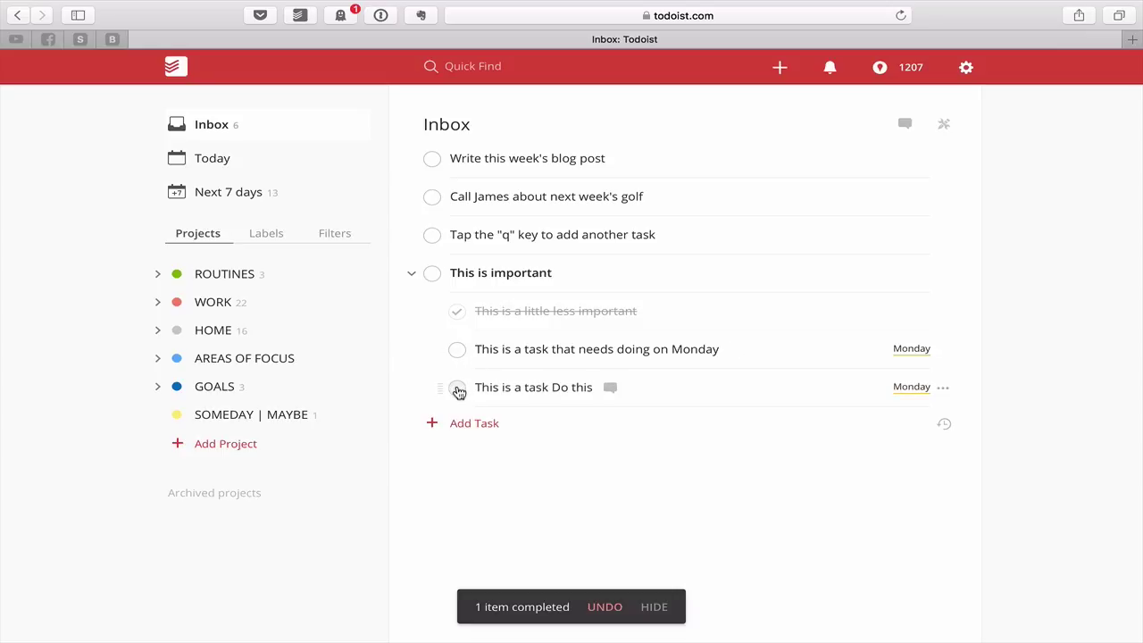
pyautogui.click(456, 349)
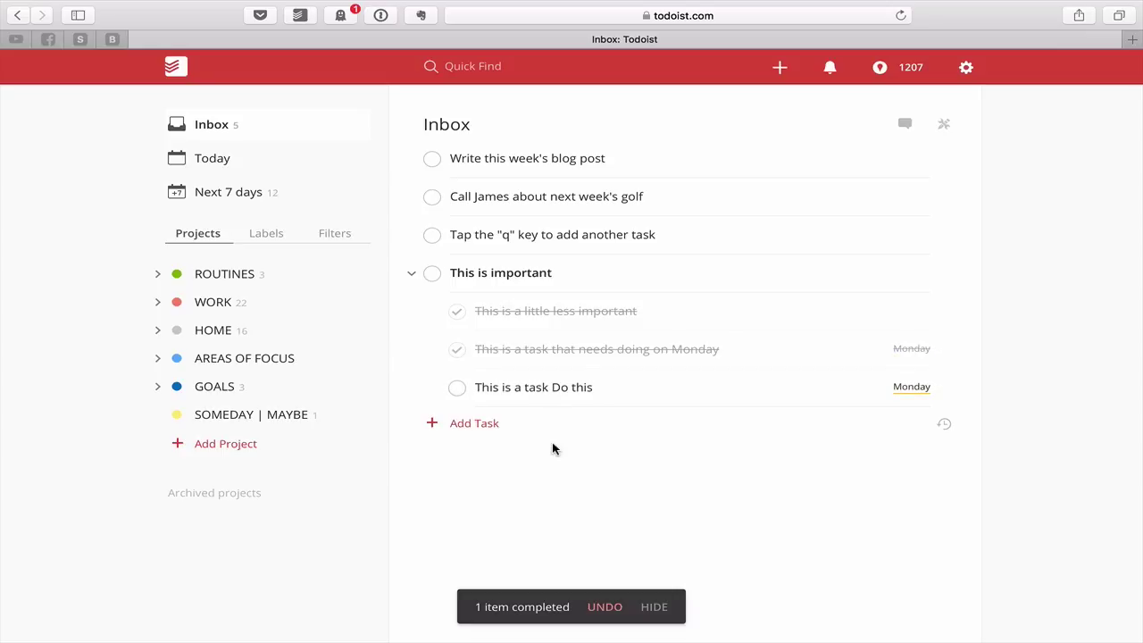
pyautogui.moveTo(438, 388); pyautogui.dragTo(437, 313)
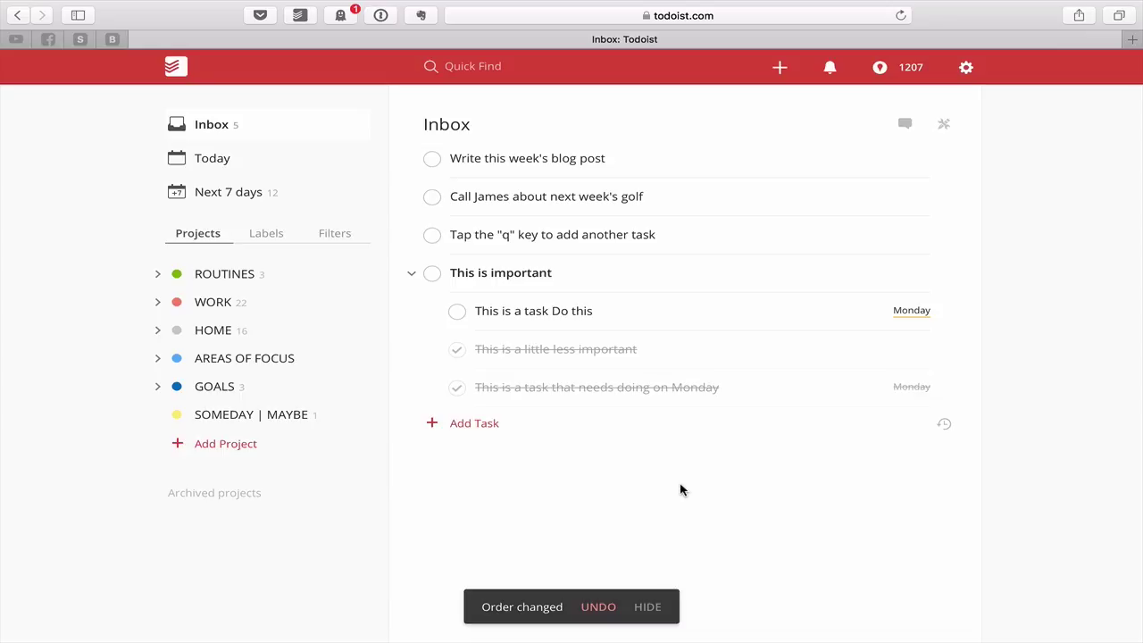
pyautogui.click(411, 276)
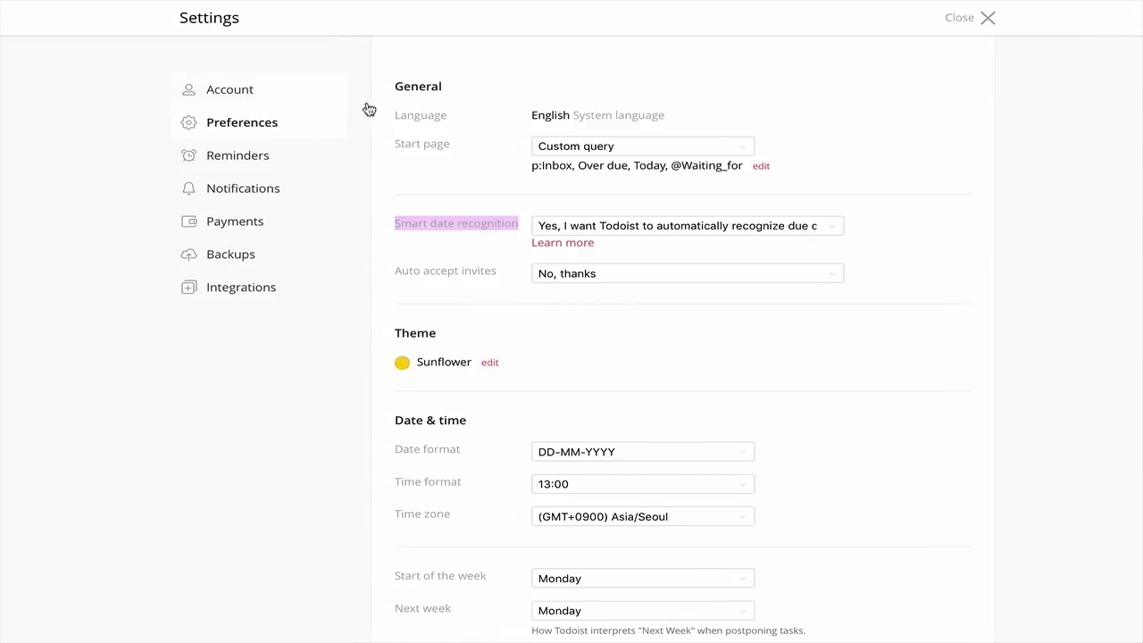
# Close Settings and browse the Business Creativity project under WORK
pyautogui.click(987, 19)
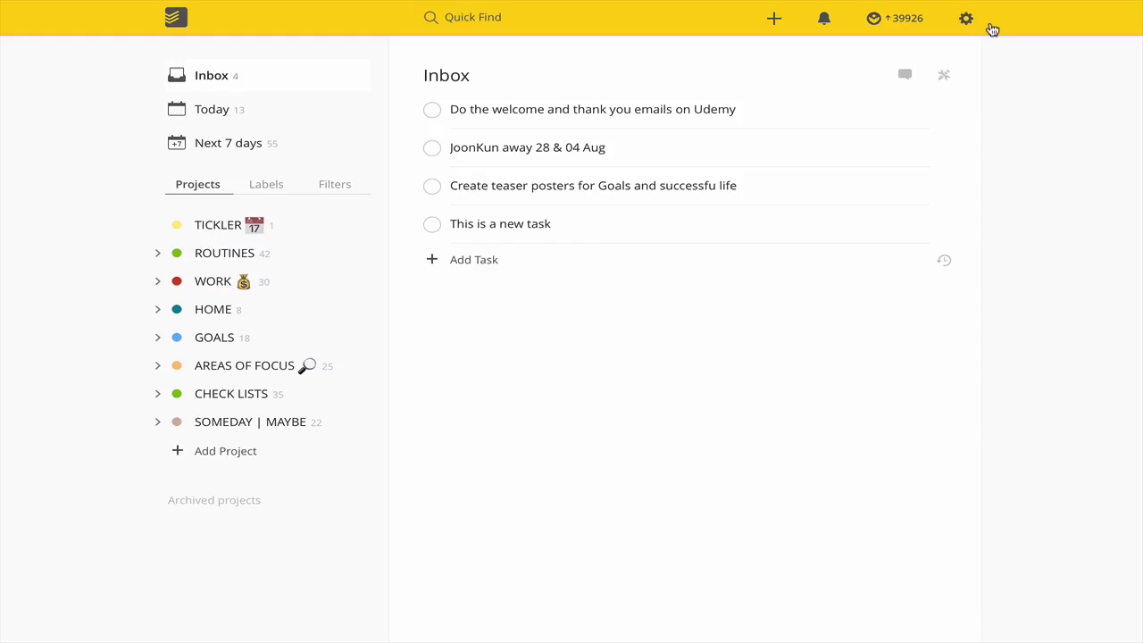
pyautogui.click(157, 282)
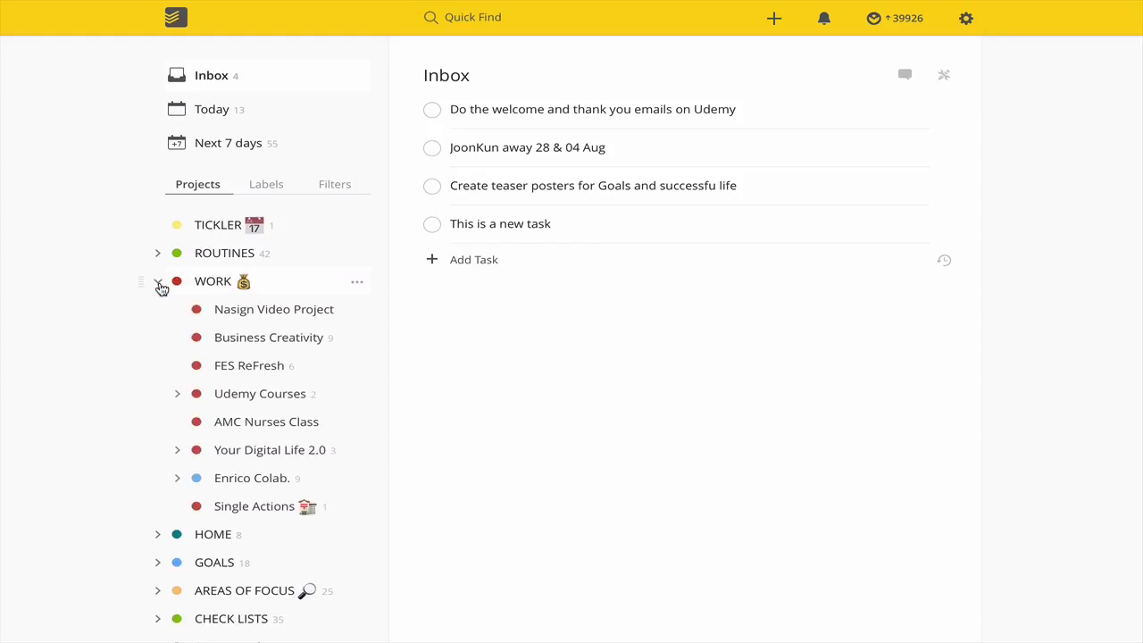
pyautogui.click(244, 338)
pyautogui.scroll(-1, 429, 291)
pyautogui.scroll(-2, 425, 293)
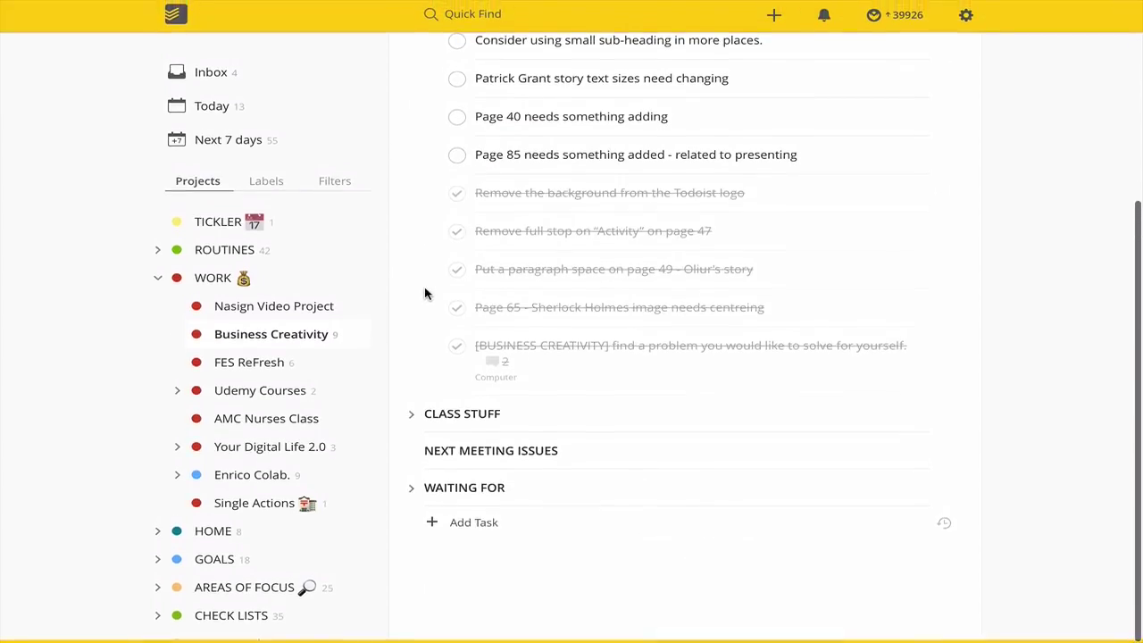
pyautogui.scroll(1, 420, 384)
pyautogui.scroll(2, 420, 386)
pyautogui.scroll(-1, 420, 386)
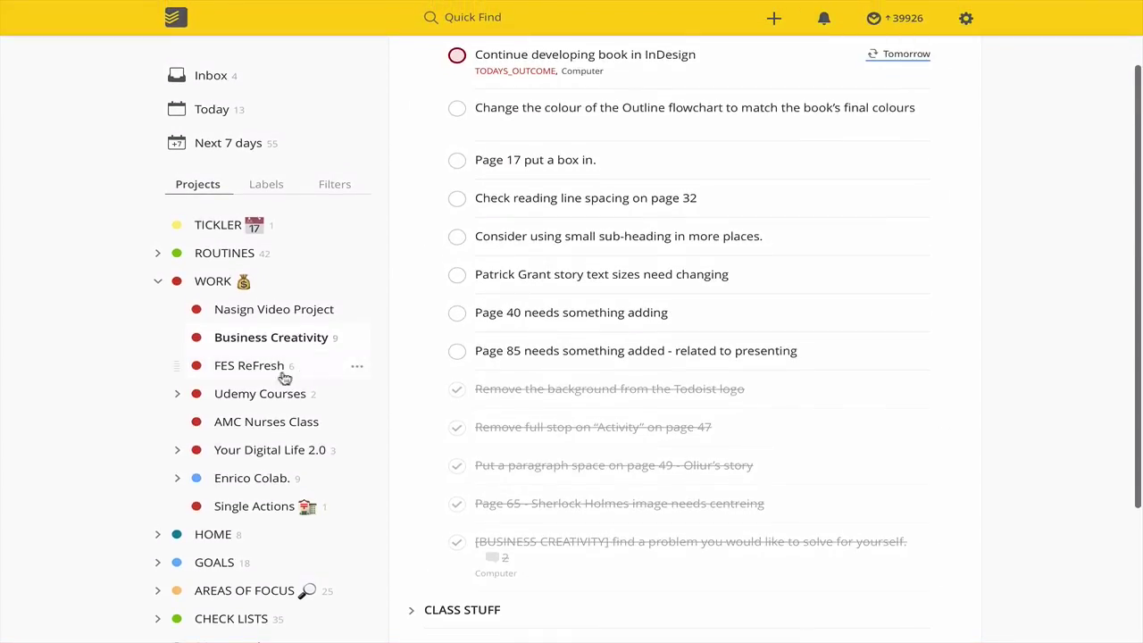
pyautogui.scroll(2, 565, 296)
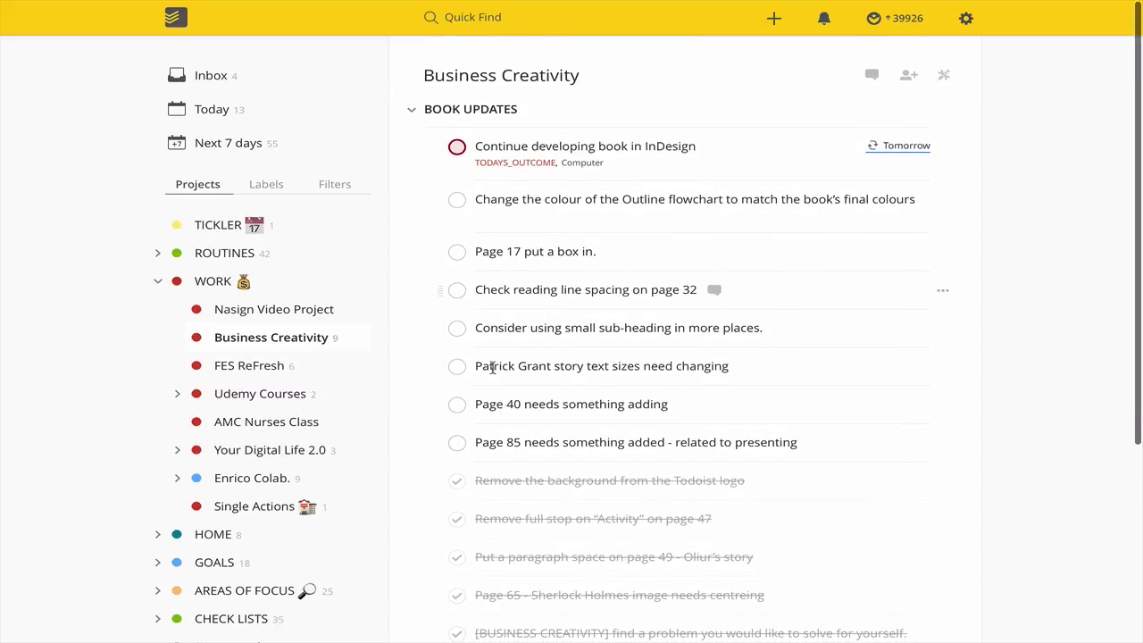
pyautogui.scroll(-5, 522, 433)
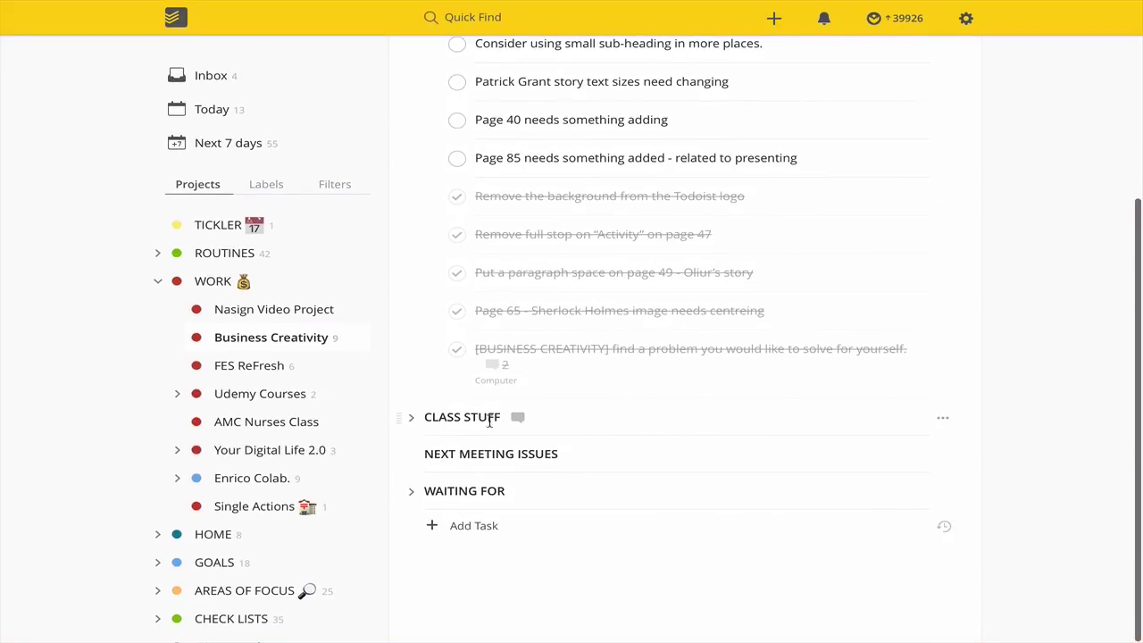
# Expand and collapse the CLASS STUFF and WAITING FOR sections
pyautogui.click(411, 419)
pyautogui.click(411, 418)
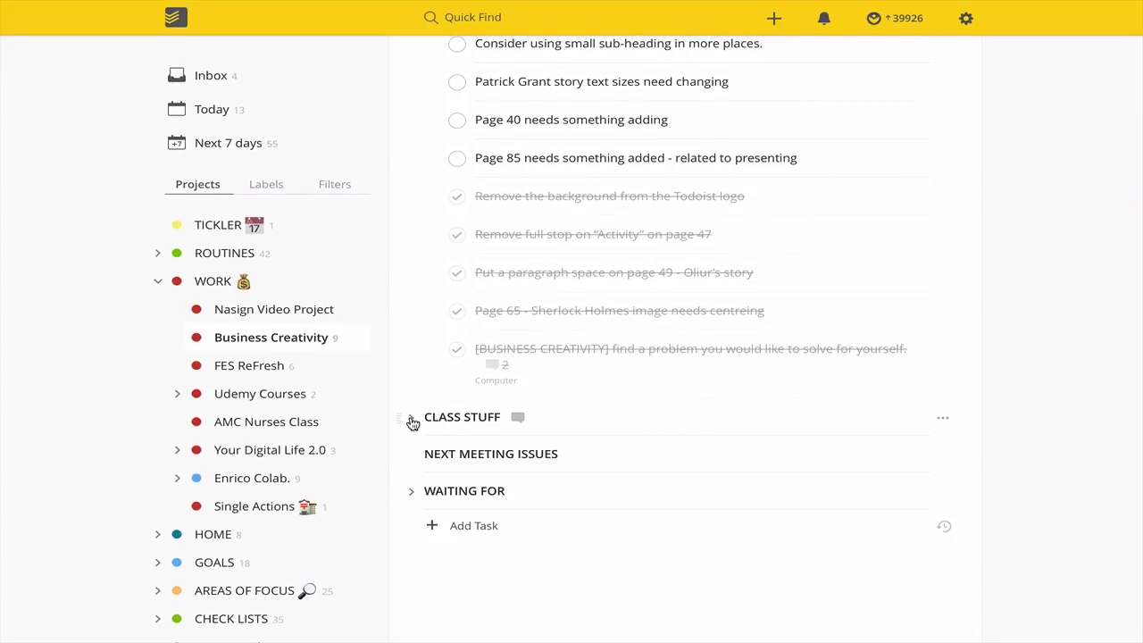
pyautogui.click(411, 493)
pyautogui.click(411, 493)
pyautogui.scroll(4, 546, 378)
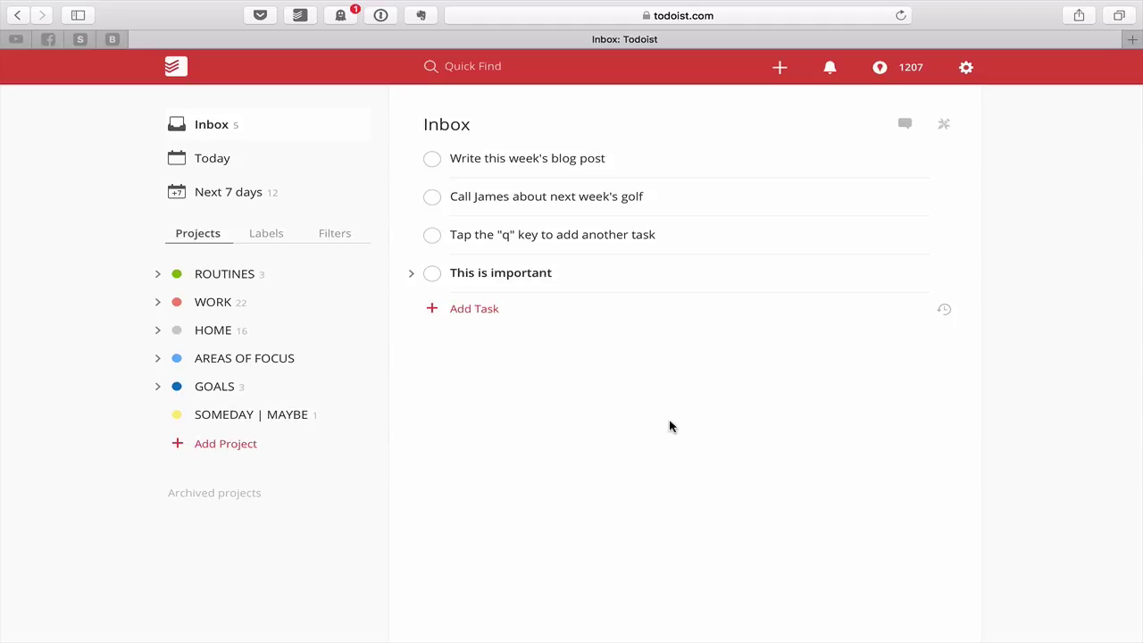
# Expand 'This is important' and open the options menu for 'This is a little less important'
pyautogui.click(411, 275)
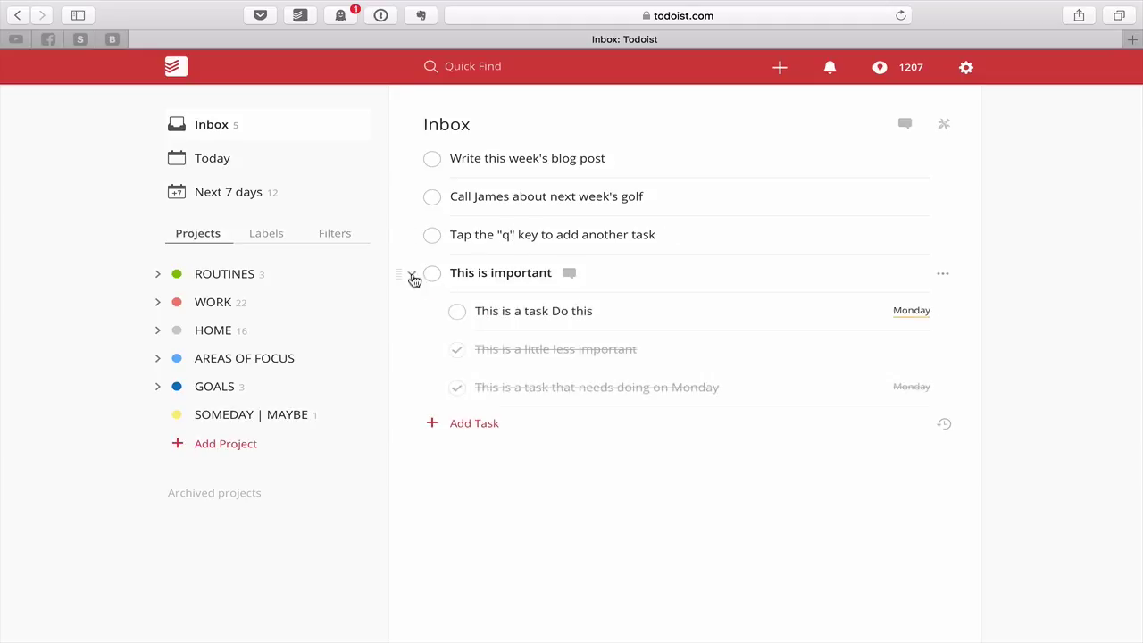
pyautogui.click(940, 351)
pyautogui.scroll(-2, 888, 490)
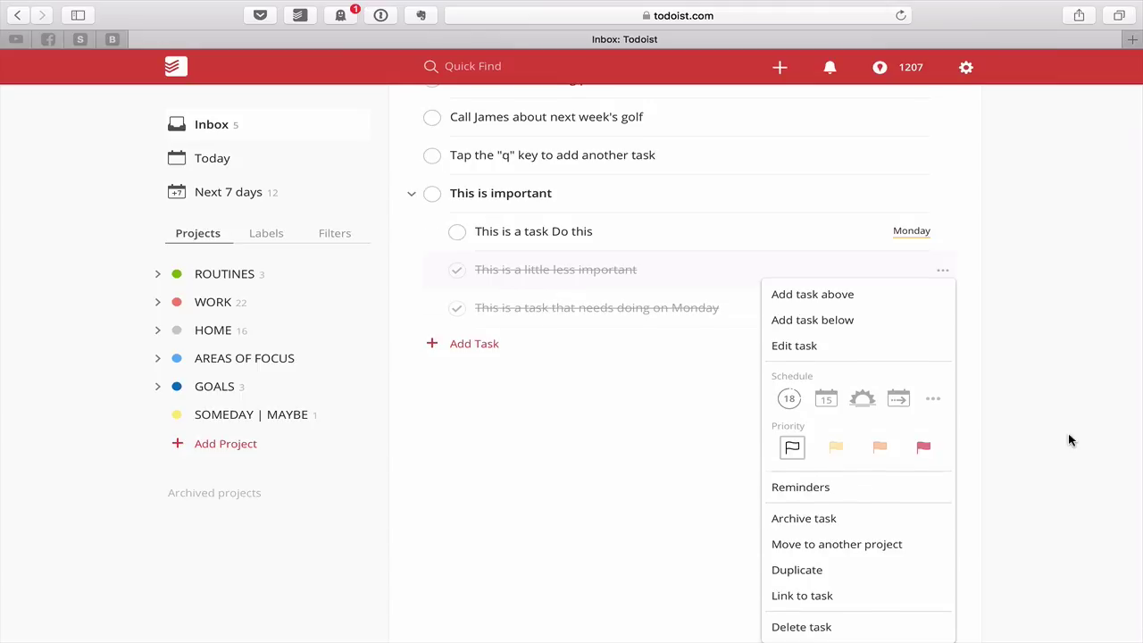
pyautogui.scroll(2, 1071, 440)
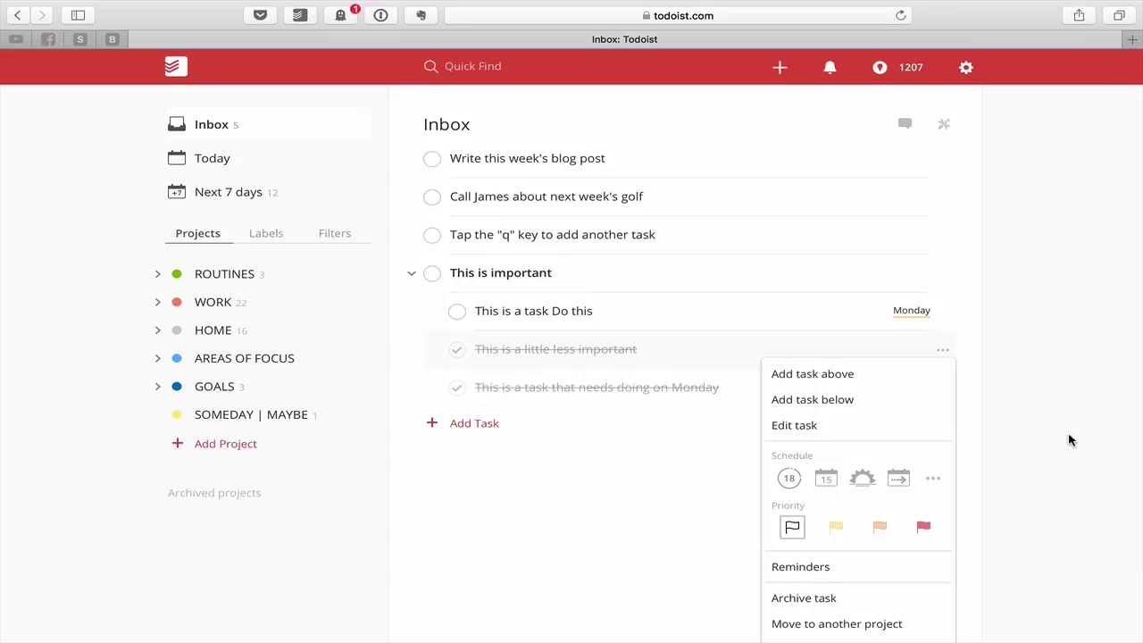